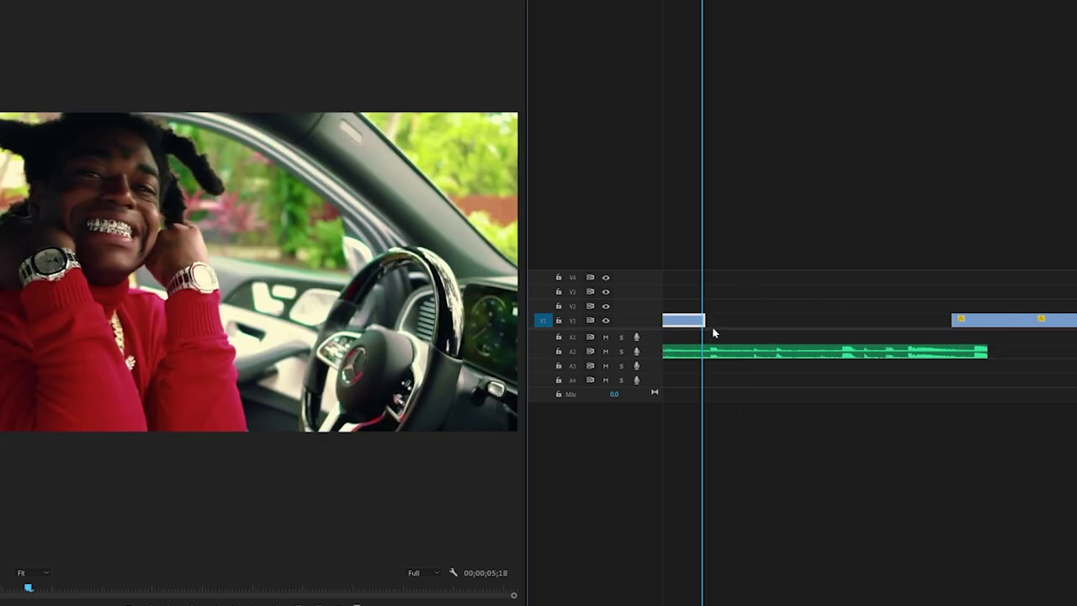
Extend the first clip on V1 and add a frame hold to it at the playhead.
left_click_drag(706, 323, 779, 328)
left_click_drag(664, 283, 500, 267)
right_click(501, 267)
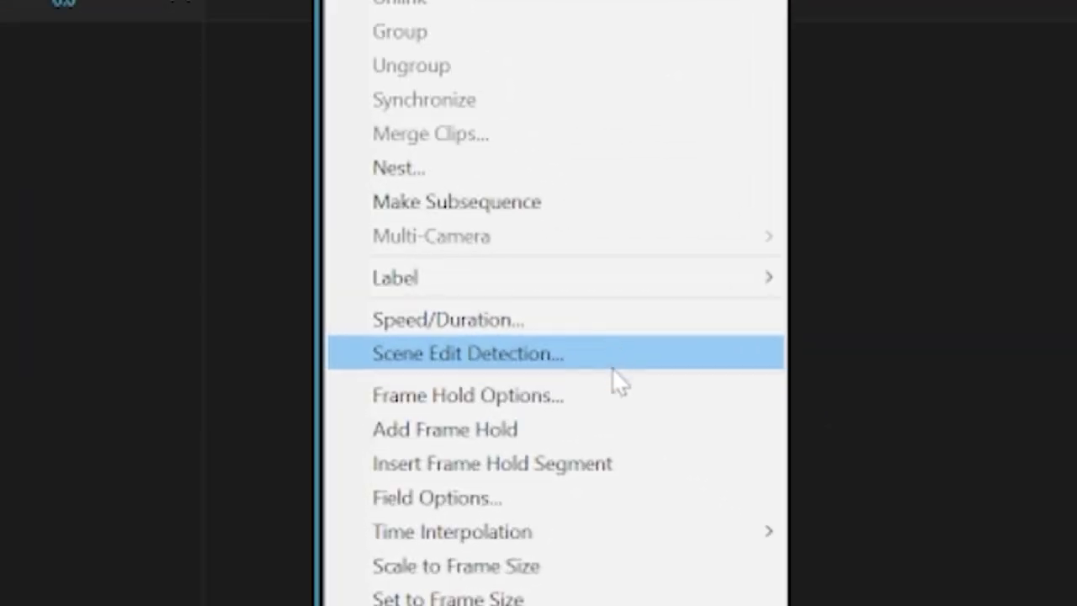
left_click(617, 430)
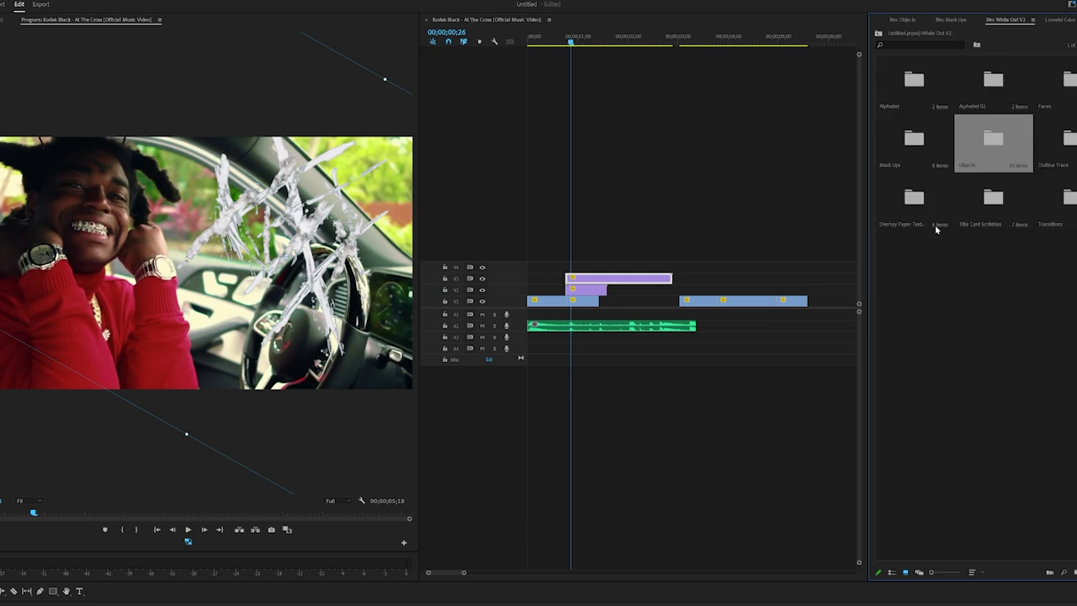
Open the Faces bin and set the speed of the XX scribble clip on V5 to 400%.
double_click(1058, 82)
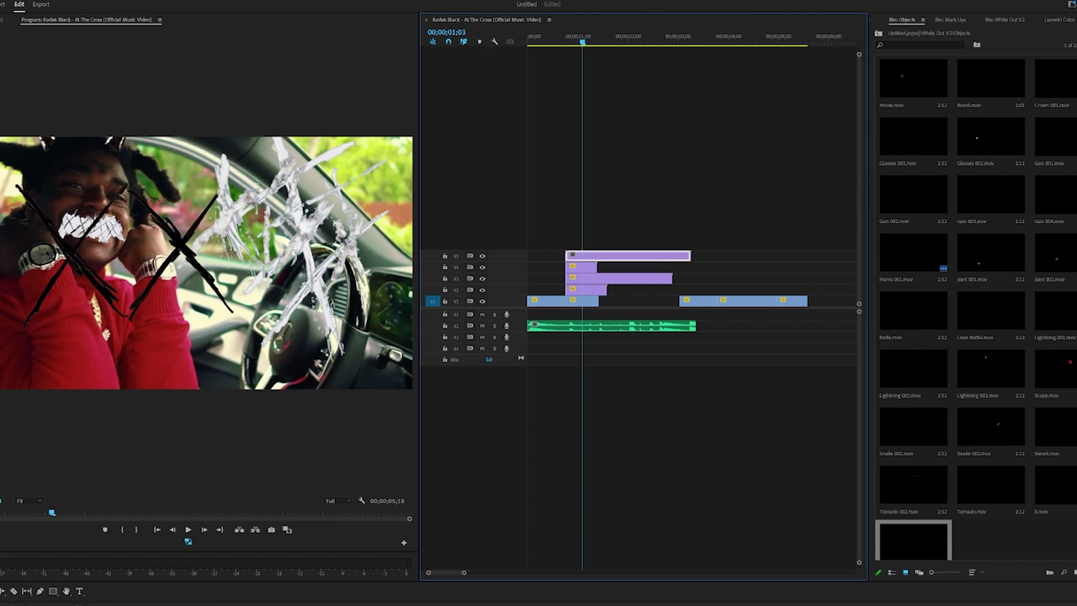
left_click(1075, 20)
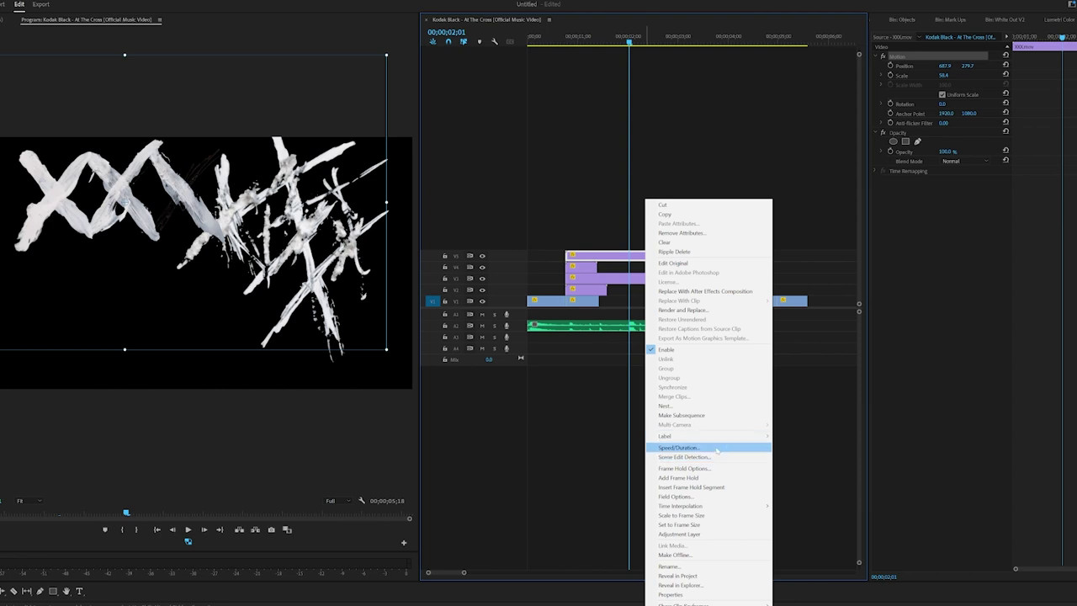
left_click(685, 447)
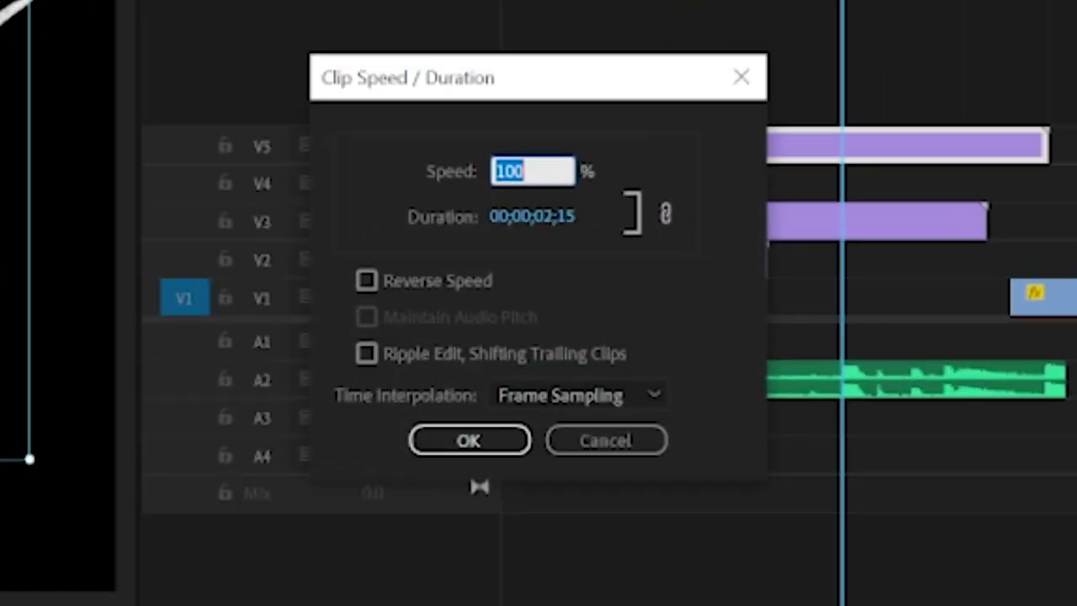
type("400")
key("Return")
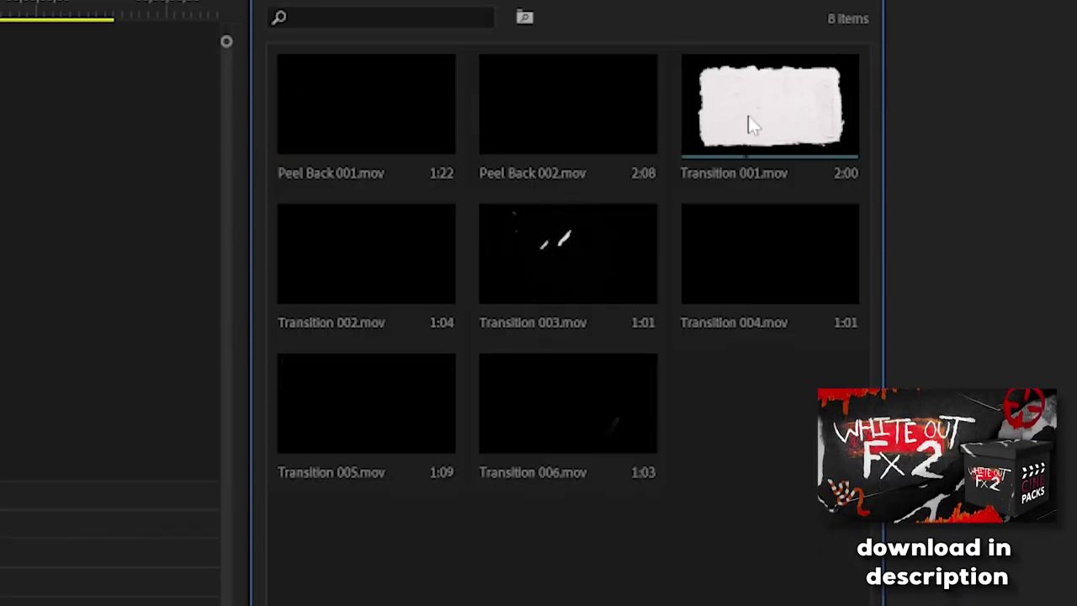
Place Transition 003.mov on a track above the stacked overlays at the start of the frozen shot and scrub back before it.
left_click_drag(557, 269, 562, 224)
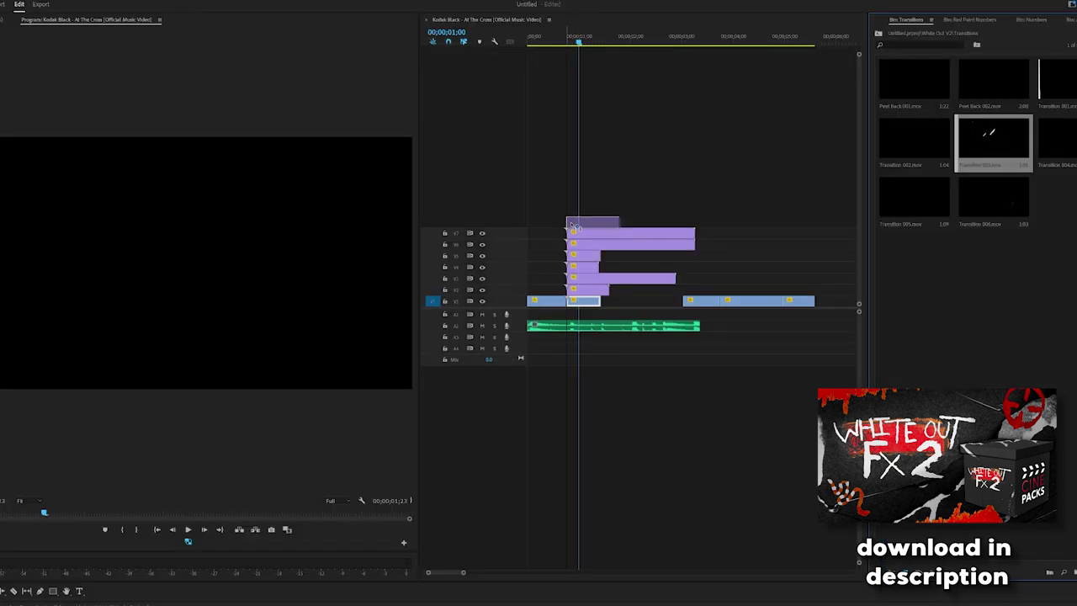
left_click_drag(579, 41, 561, 42)
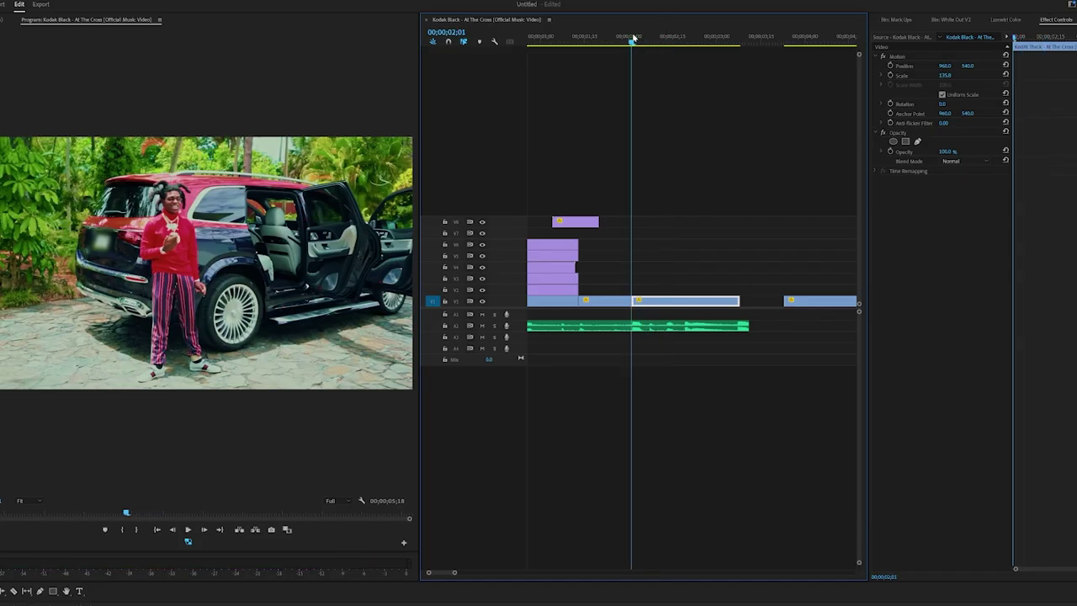
Shorten the car clip on V1, move the following close-up clip against its end, and play the section.
left_click_drag(692, 302, 684, 302)
key("minus")
left_click_drag(710, 302, 671, 305)
key("space")
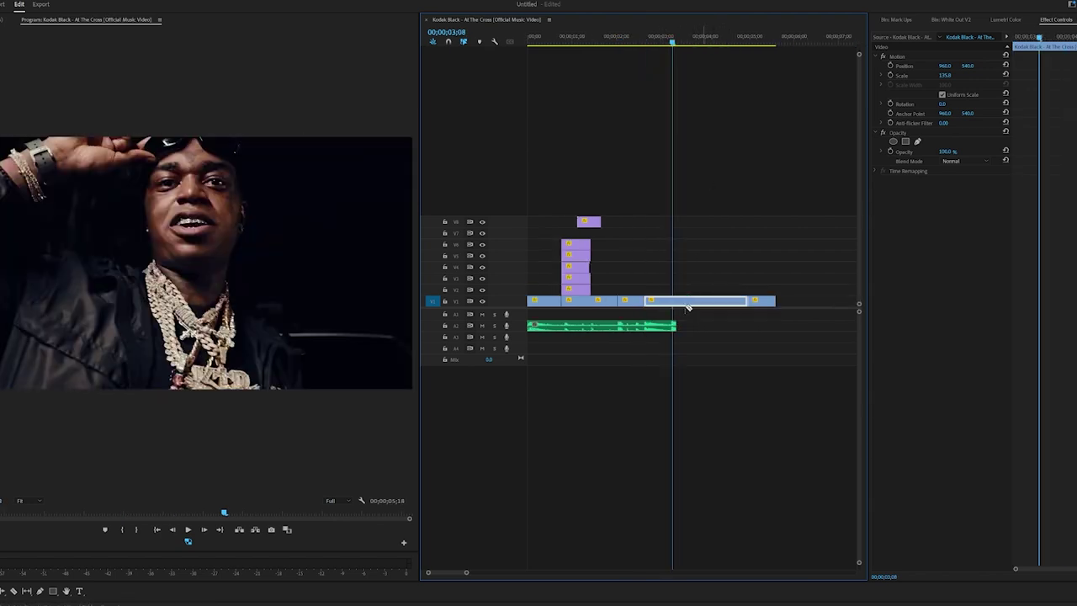
Split the close-up clip on V1 at 00;00;03;07.
key("c")
key("Left")
left_click(674, 302)
left_click(674, 304)
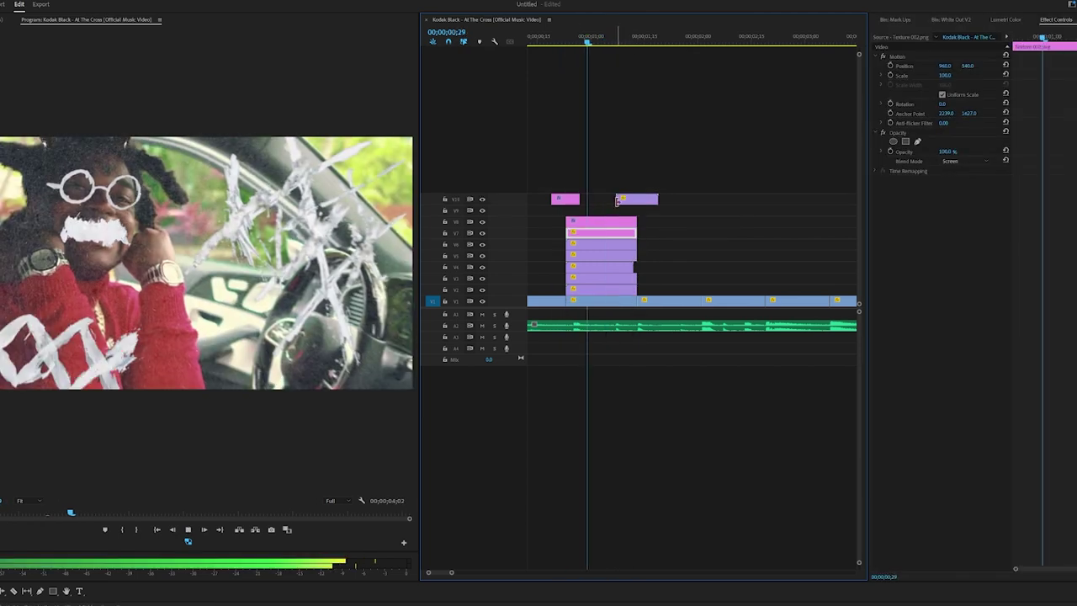
Play back the first transition and copy the texture overlays above the car clip on V1.
key("space")
left_click(552, 38)
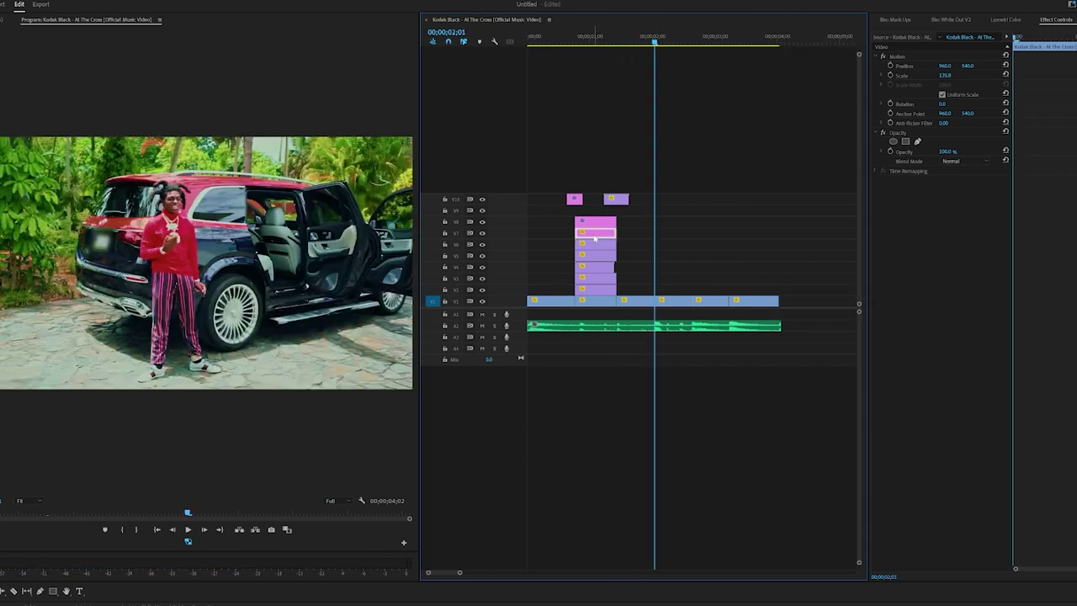
left_click_drag(594, 239, 693, 283)
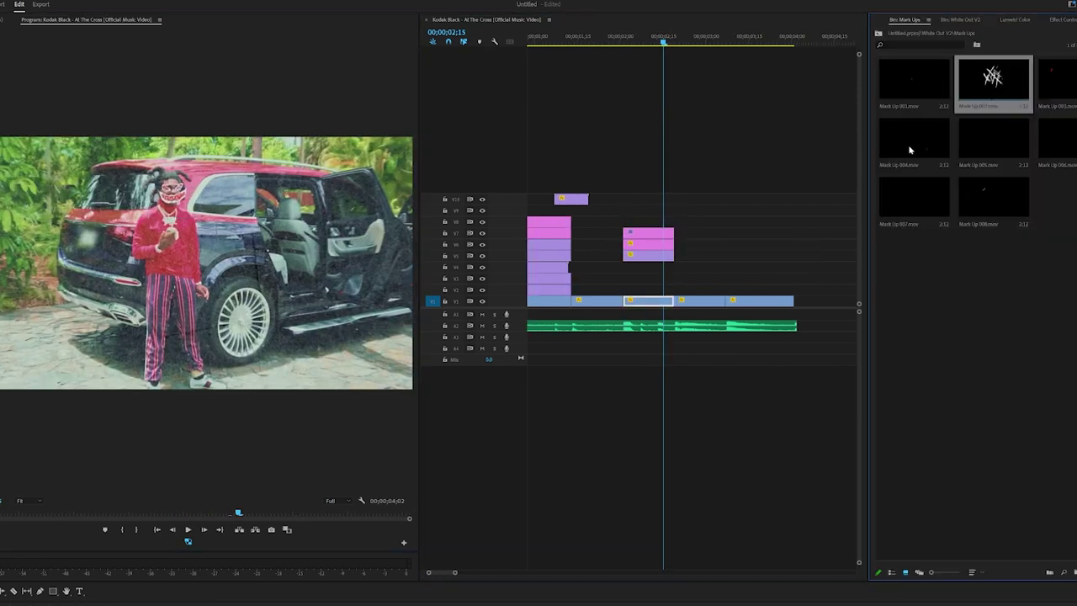
Place the red Mark Up 003.mov on V4 over the car clip, matched to its length, and play it back.
mouse_move(1055, 80)
left_mouse_down()
mouse_move(769, 176)
mouse_move(639, 269)
left_mouse_up()
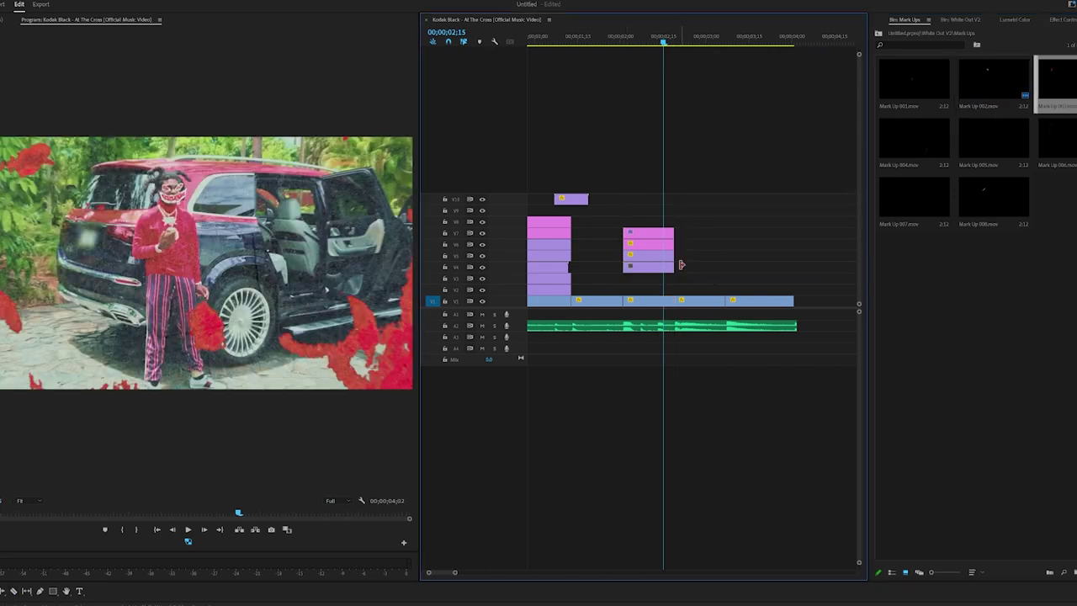
left_click(615, 43)
key("space")
key("space")
Place Mark Up 006.mov on V3 over the car clip, scale it to 105.1 and adjust its horizontal position.
left_click_drag(1049, 144, 627, 284)
key("shift+5")
left_click_drag(945, 76, 954, 75)
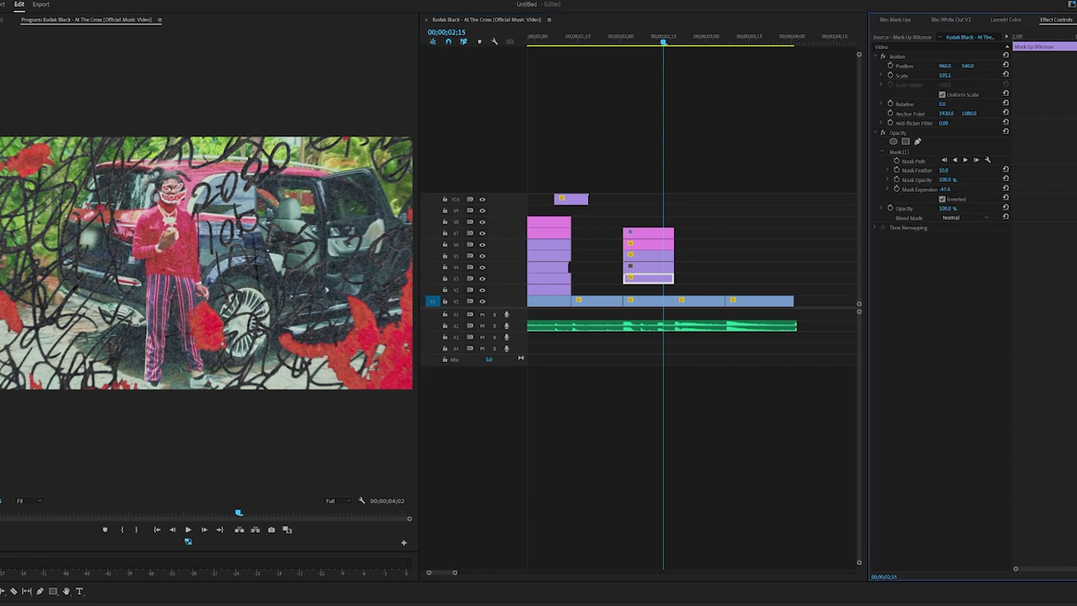
left_click_drag(946, 65, 925, 65)
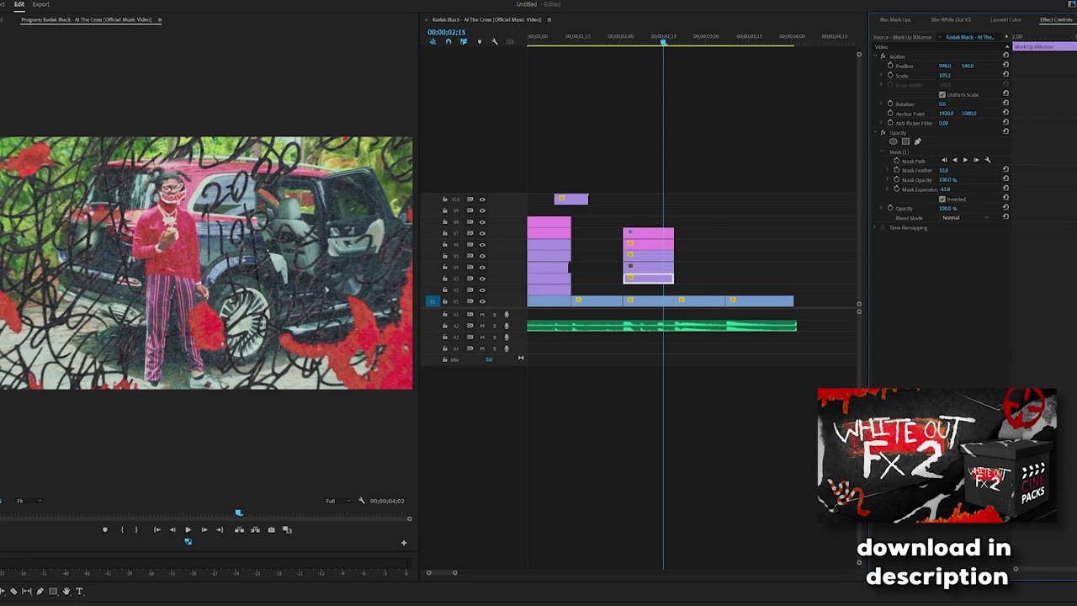
Play back the car shot and cut away part of the black scribble overlay on V3.
left_click(624, 41)
key("space")
key("space")
left_click(650, 281)
key("Delete")
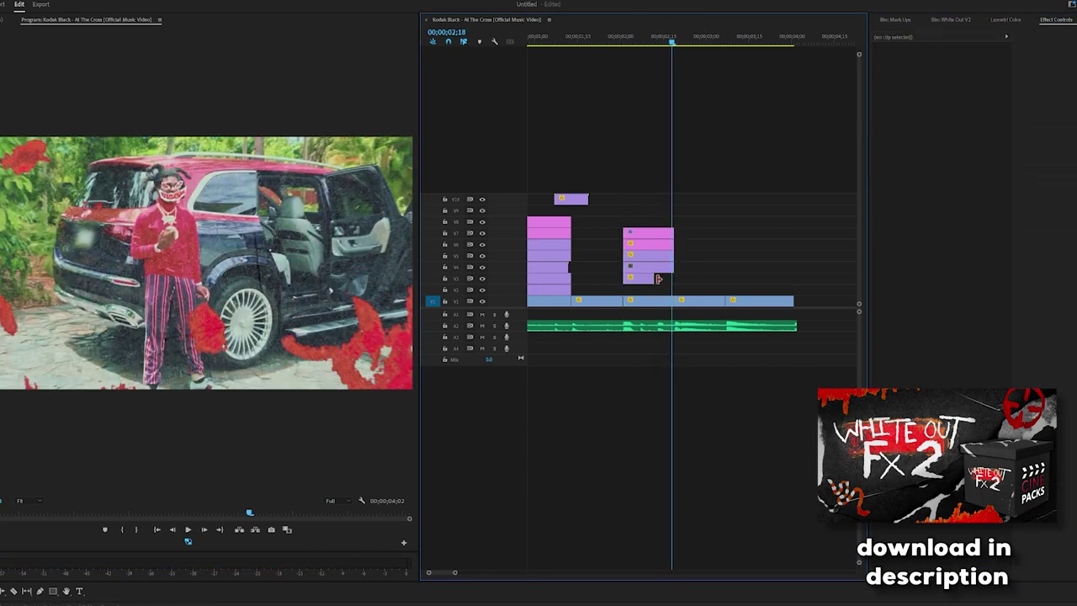
Extend the scribble overlay on V3 to the end of the car clip and play it back.
left_click_drag(655, 278, 674, 279)
left_click(622, 38)
key("space")
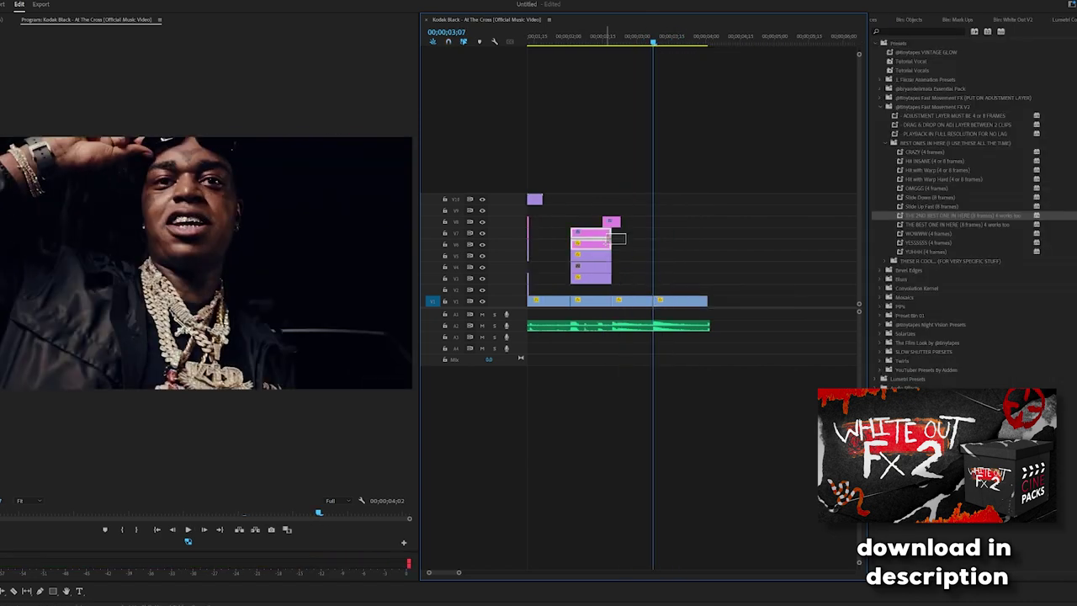
Copy the two texture overlays onto V6 and V7 above the last close-up clip, trim them to its end, and play the section.
left_click_drag(618, 239, 694, 246)
left_click_drag(695, 245, 709, 245)
key("s")
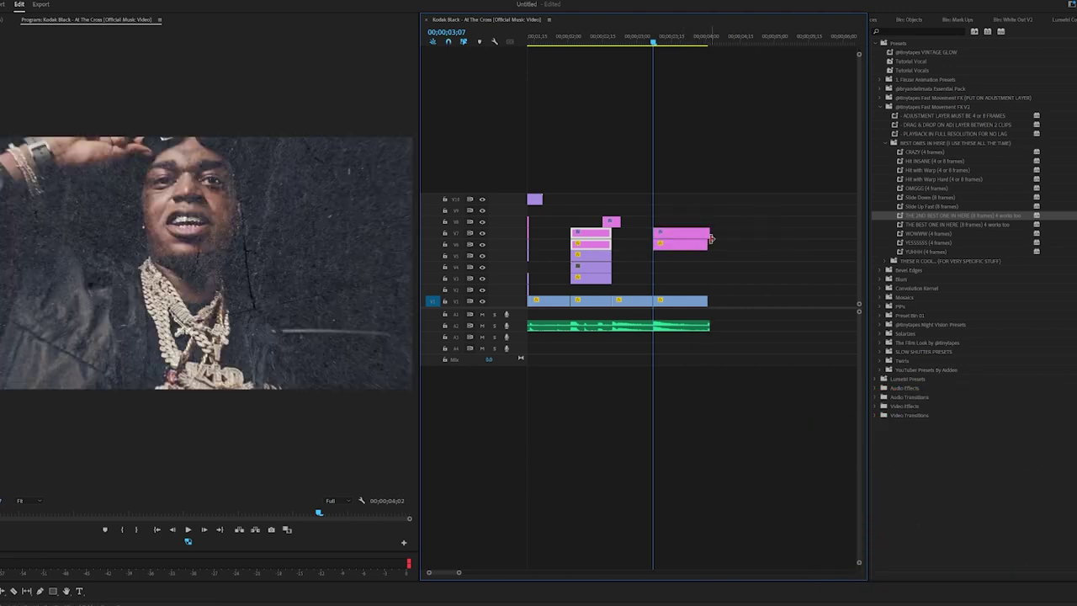
left_click_drag(710, 239, 707, 239)
left_click(649, 45)
key("space")
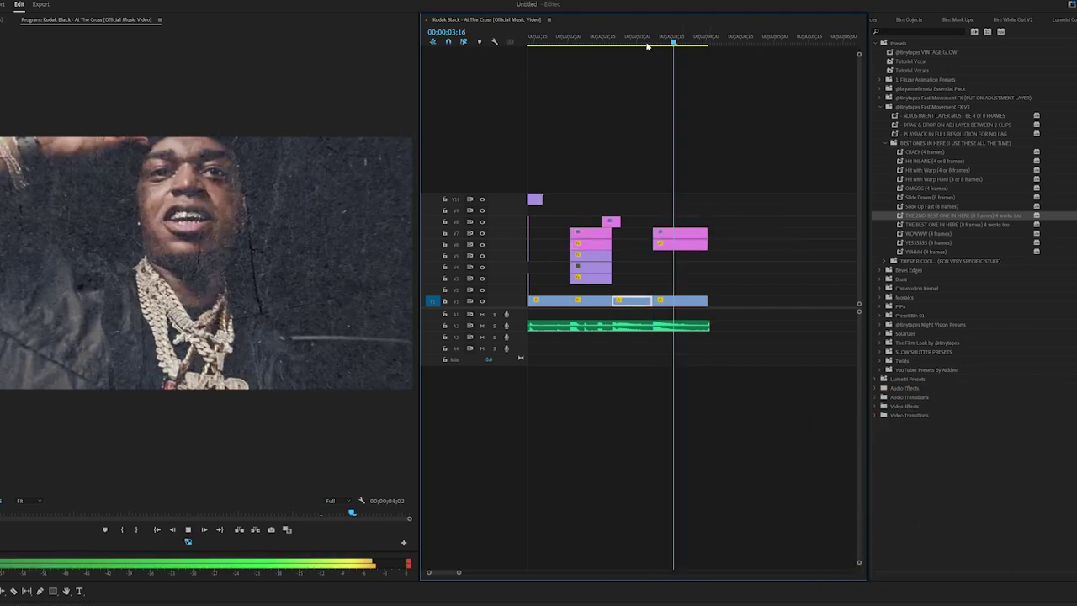
left_click(645, 44)
key("space")
key("space")
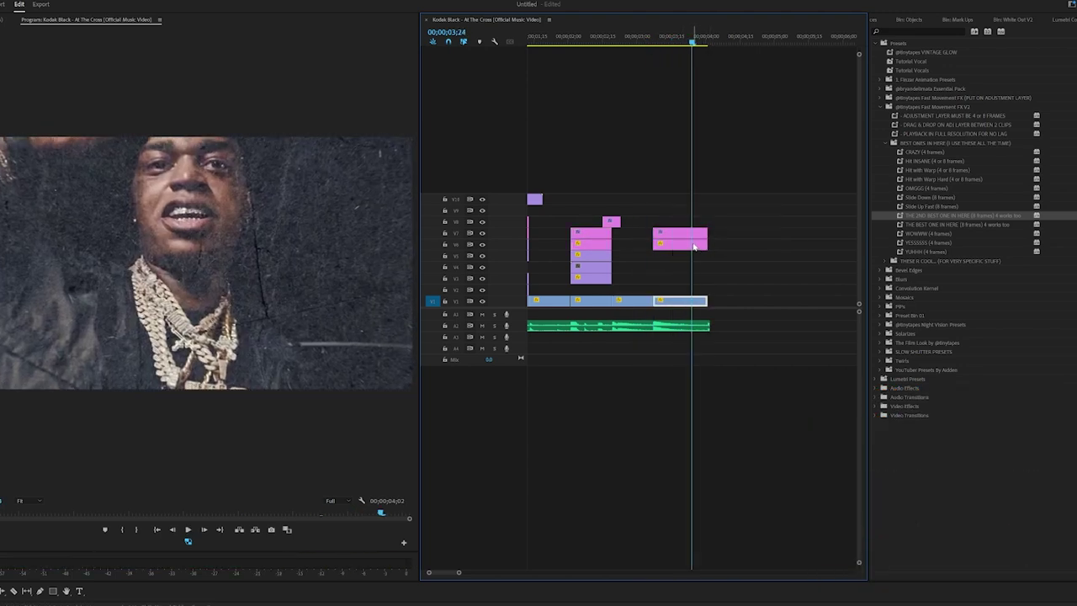
left_click(694, 247)
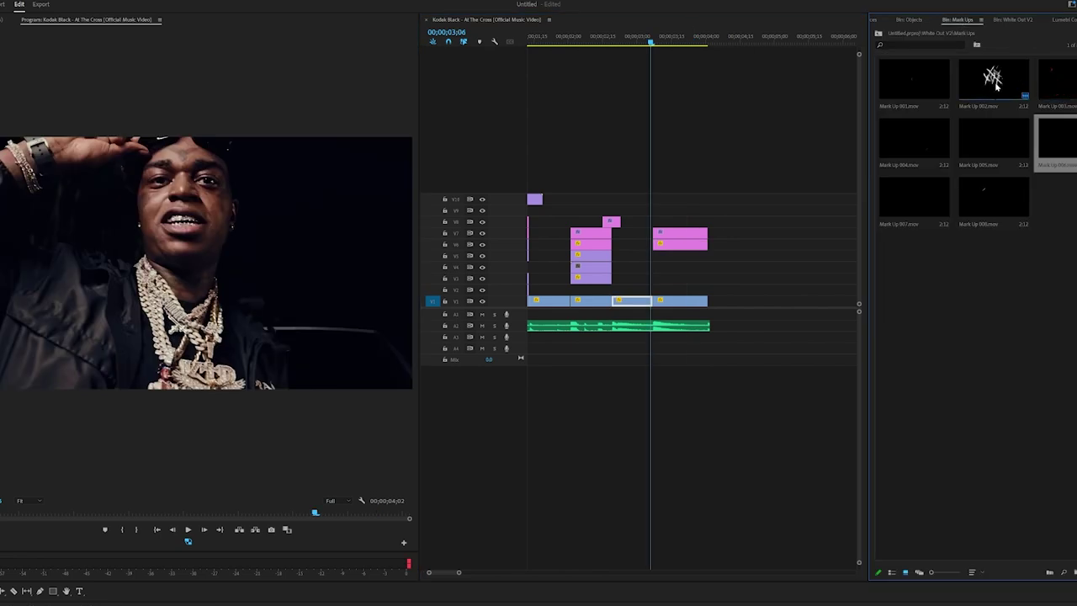
Add mark-up overlays at the last close-up clip's start and move Mark Up 008.mov to the upper right of the frame.
left_click_drag(995, 82, 661, 269)
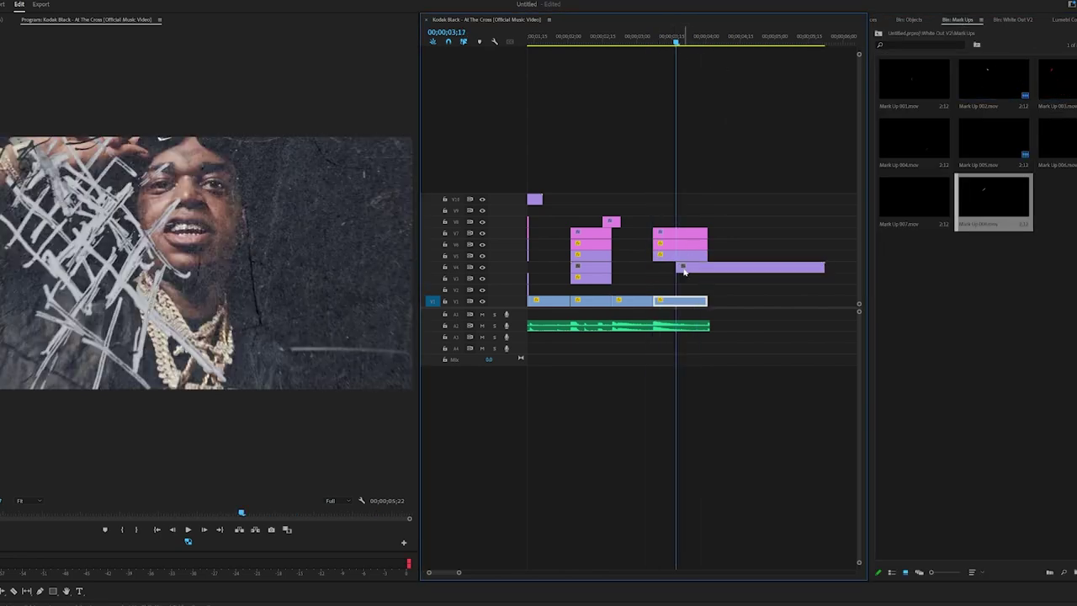
left_click_drag(684, 268, 661, 267)
left_click(1075, 19)
left_click(1037, 135)
left_click(908, 56)
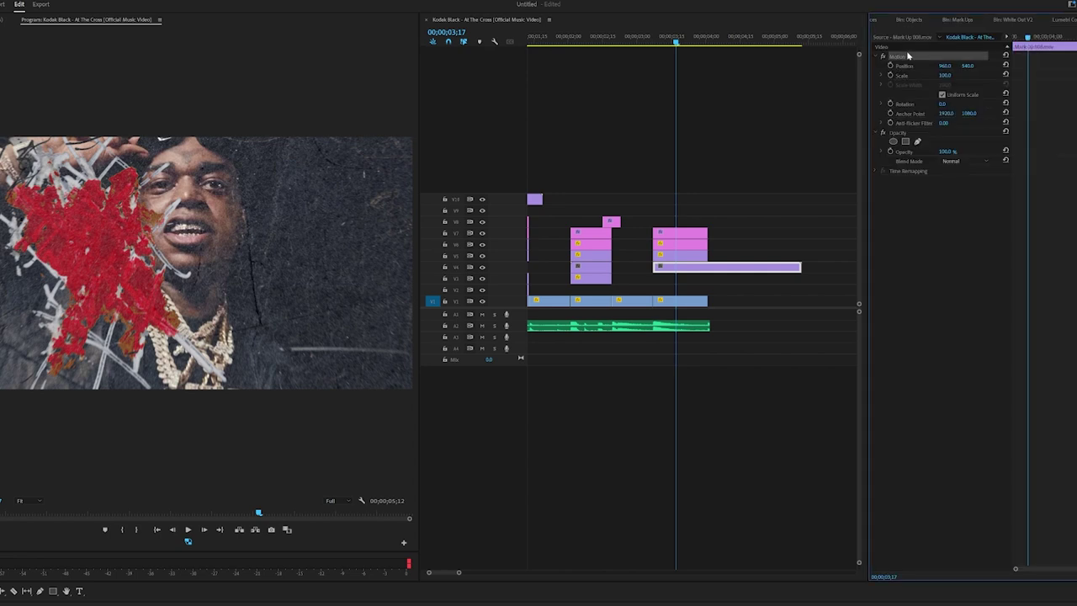
left_click_drag(111, 259, 328, 233)
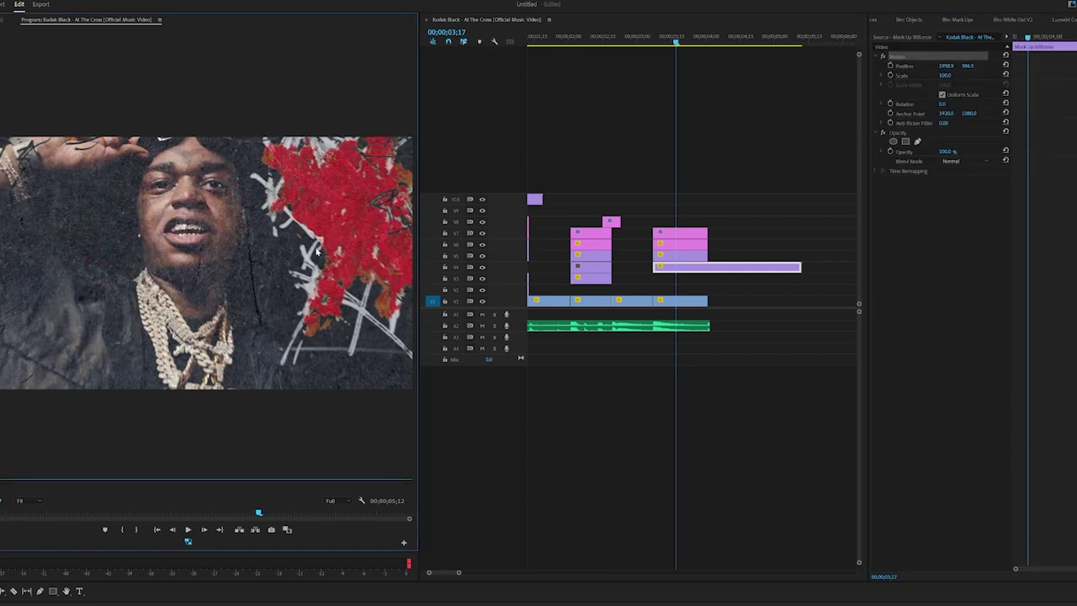
left_click_drag(328, 234, 343, 213)
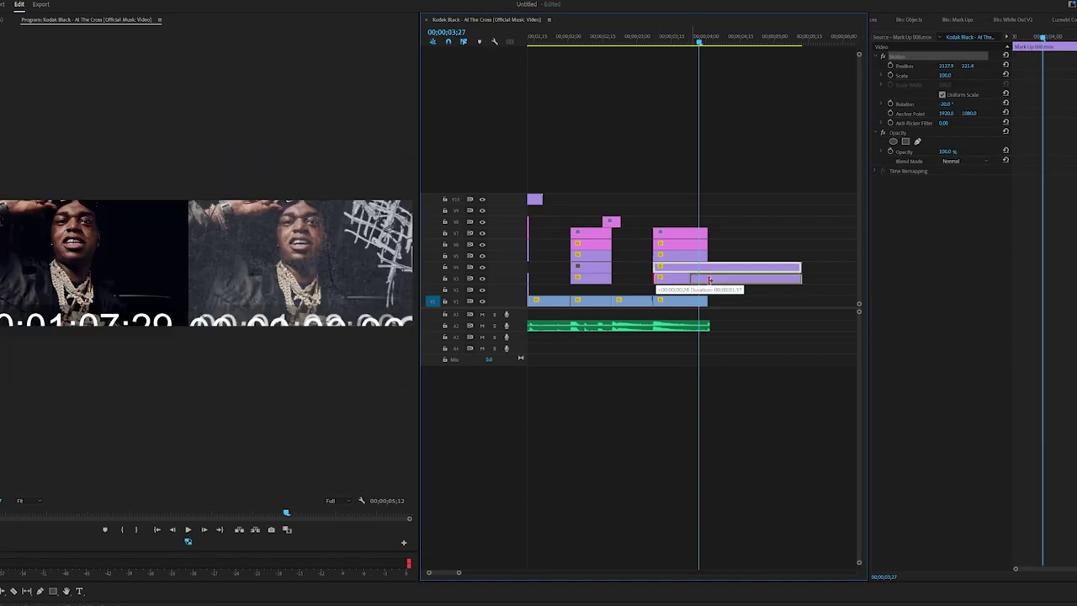
Position the second Mark Up 008.mov overlay on V3 at the upper left of the frame and play back the close-up.
left_click(659, 45)
mouse_move(658, 45)
left_mouse_down()
mouse_move(693, 44)
mouse_move(680, 42)
left_mouse_up()
left_click(83, 186)
left_click(653, 37)
key("space")
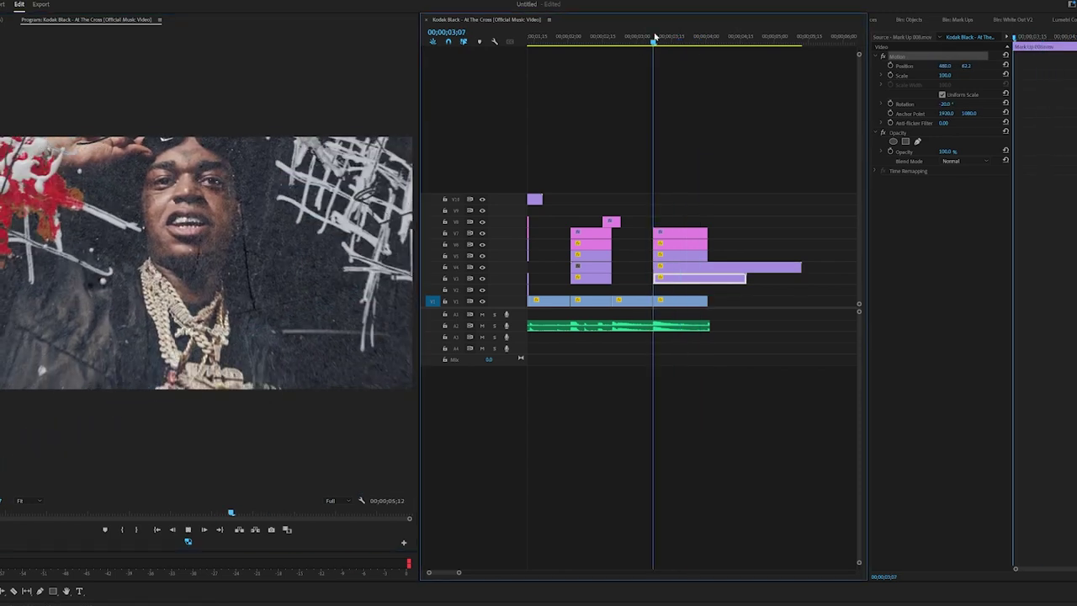
left_click(636, 37)
key("space")
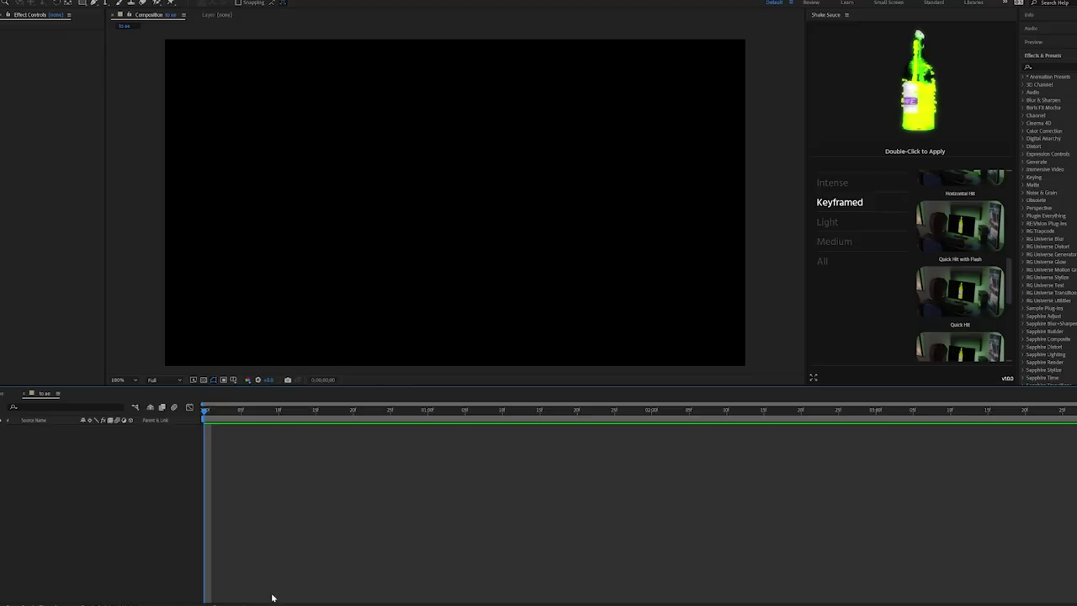
Switch to After Effects, add to ae.mp4 to the composition, and create an adjustment layer above it.
left_click(252, 605)
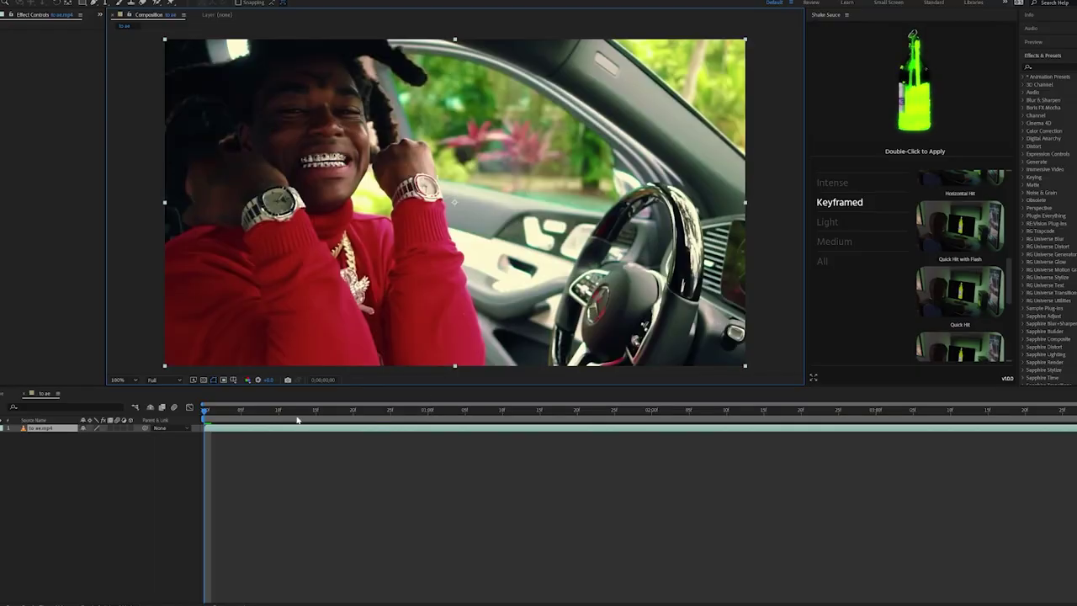
left_click_drag(258, 412, 413, 412)
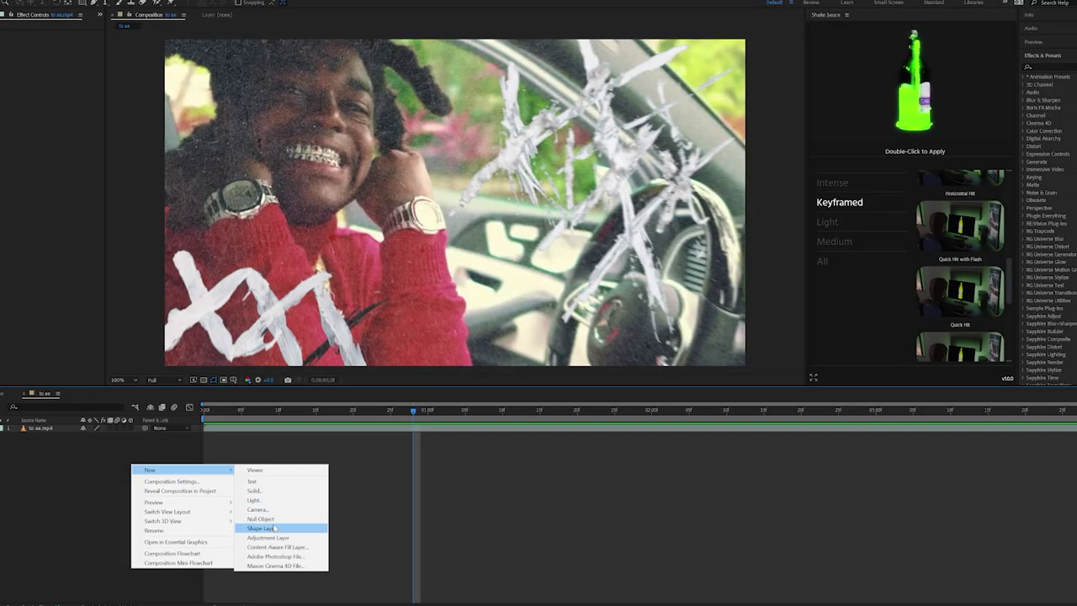
left_click(267, 537)
left_click_drag(240, 418, 376, 414)
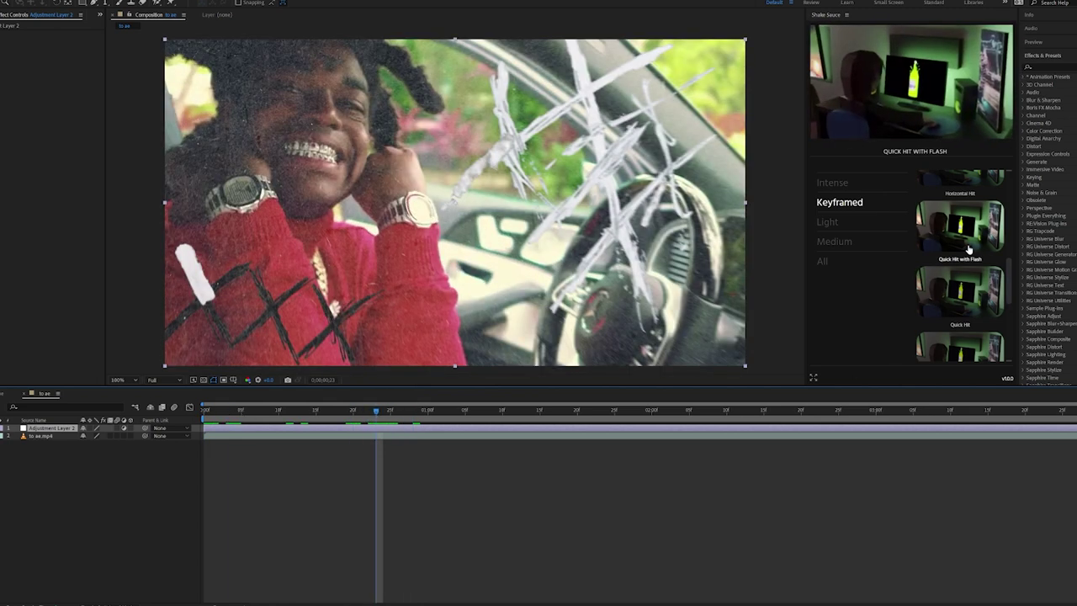
Apply a keyframed Shake Sauce hit preset to the adjustment layer at 0;00;00;23 and reveal its keyframes.
scroll(975, 244, "up", 5)
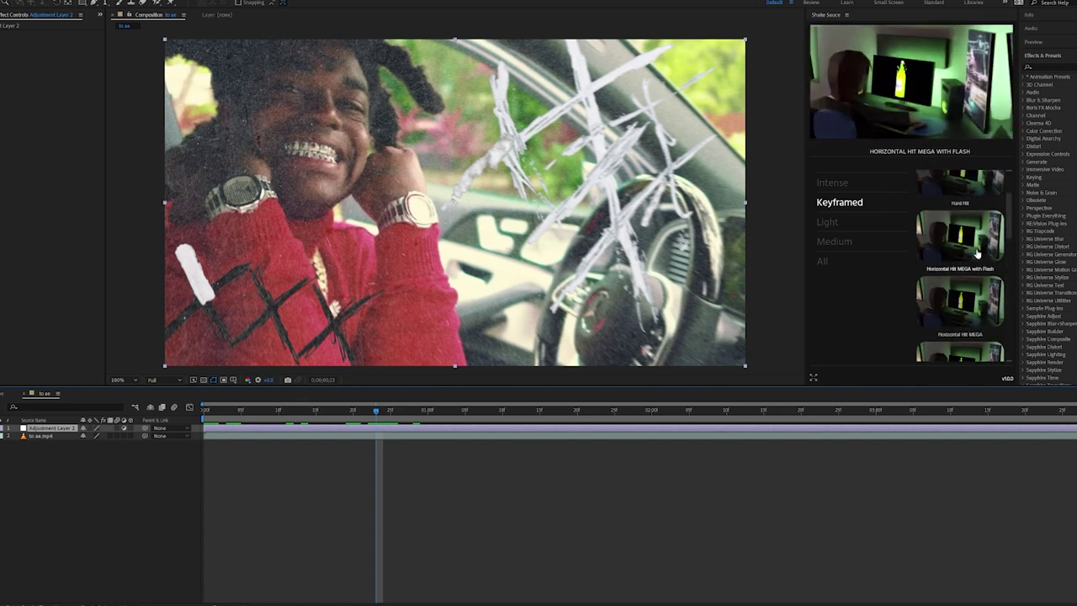
scroll(967, 243, "up", 2)
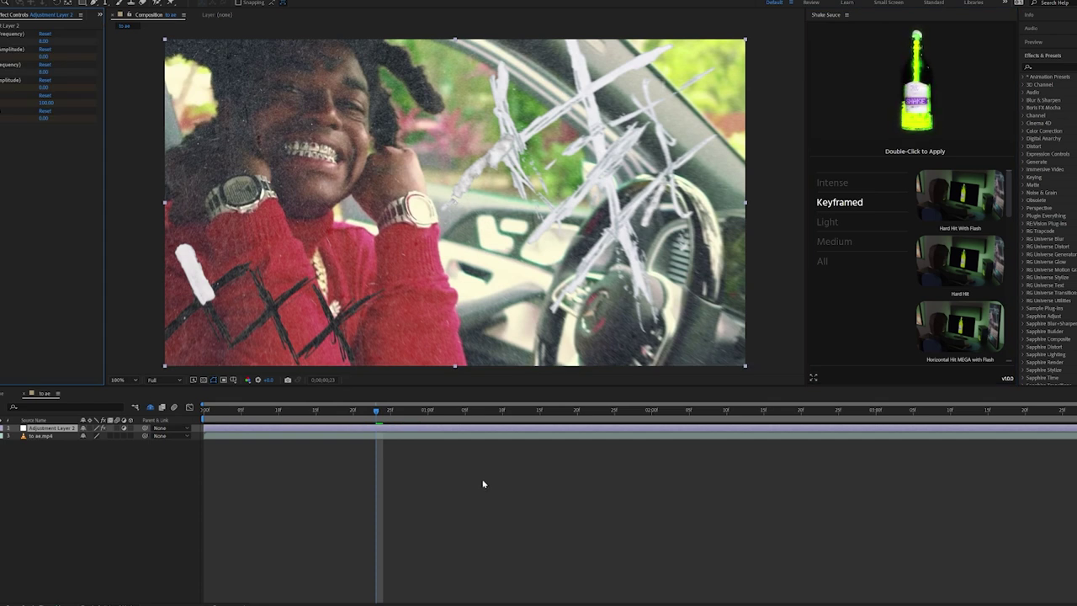
key("u")
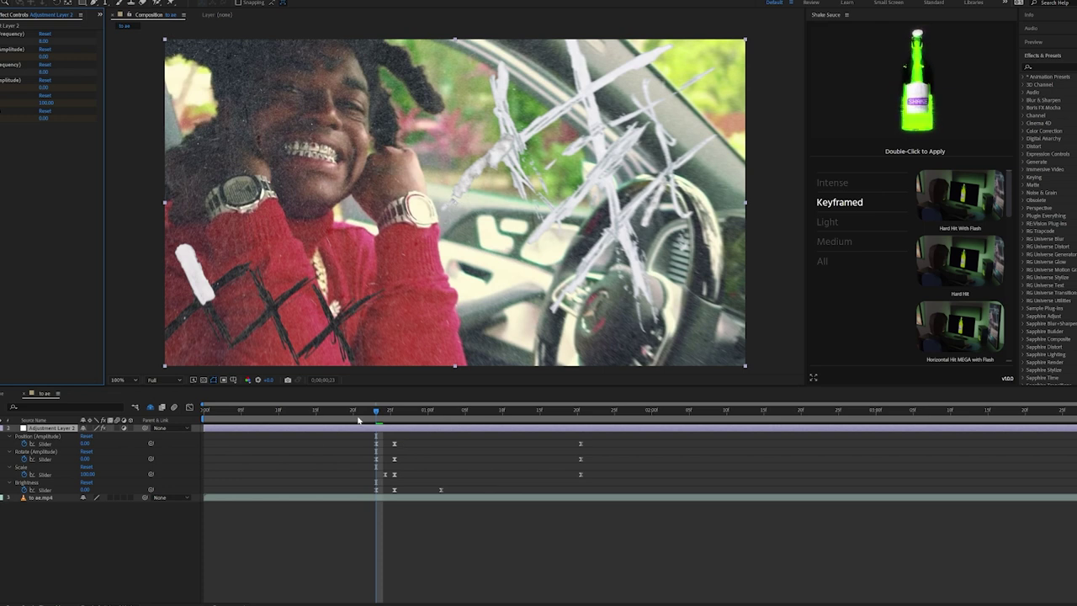
Preview the shake effect from the start of the composition and scrub back to just before its first keyframes.
left_click_drag(357, 419, 194, 430)
key("space")
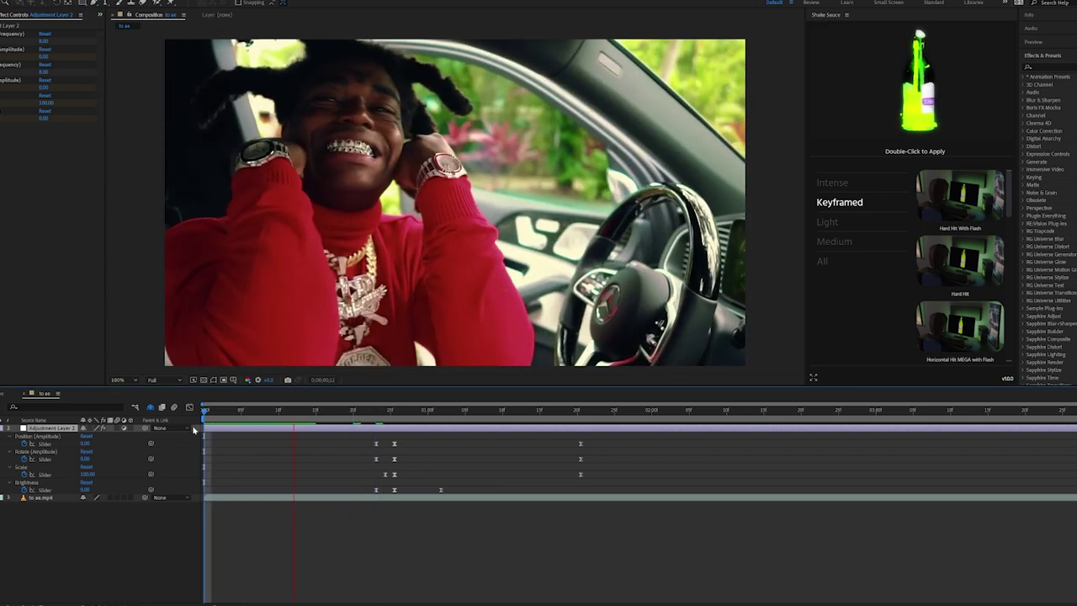
left_click_drag(274, 410, 369, 421)
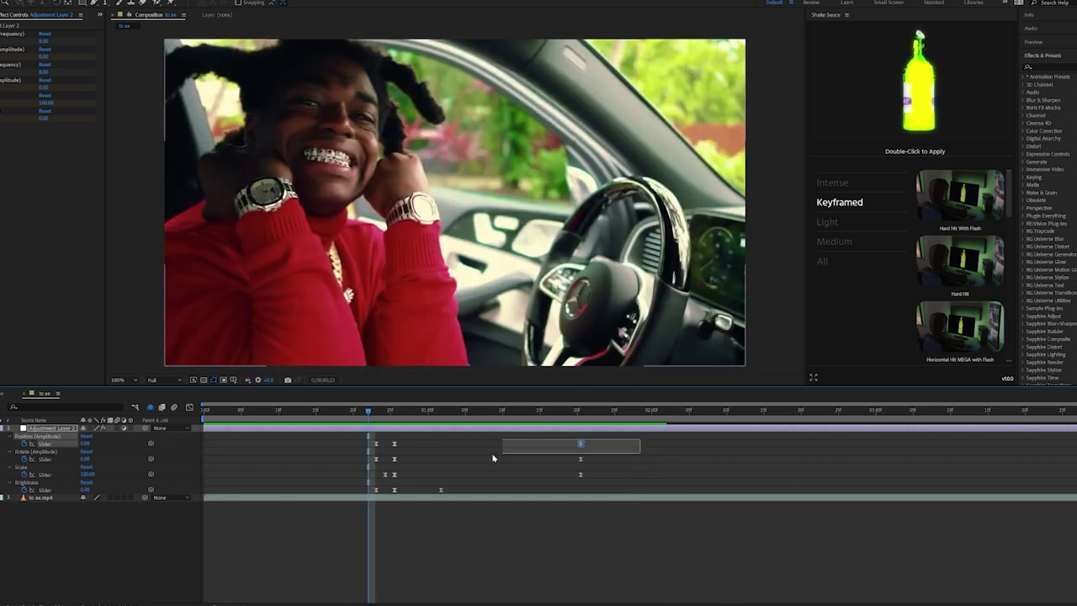
Create another adjustment layer, apply the keyframed Quick Hit with Flash shake preset at 0;00;01;29, reveal its keyframes and preview the hit.
right_click(25, 410)
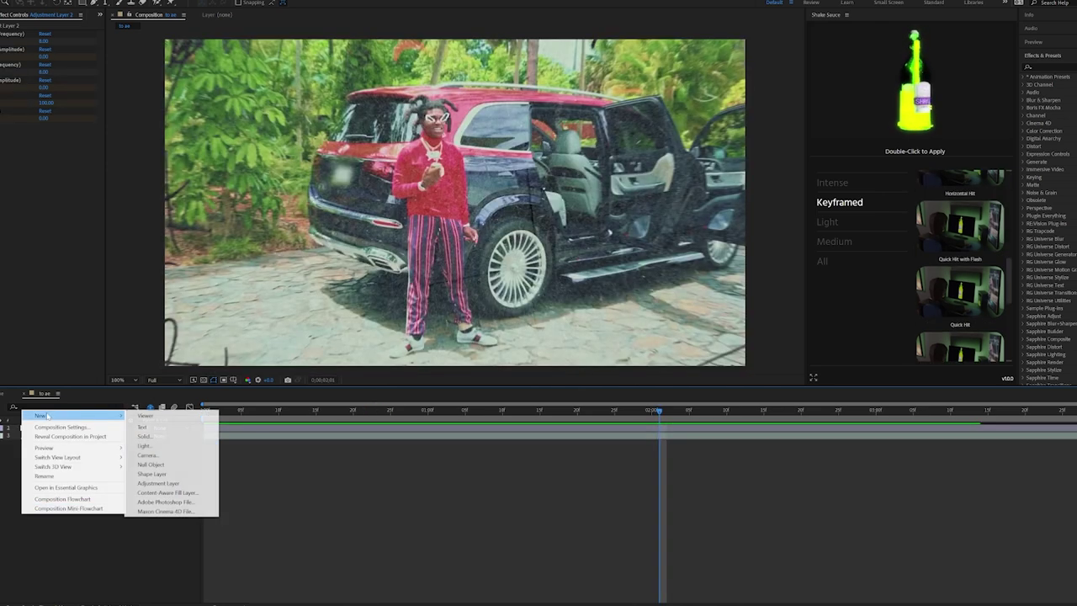
left_click(181, 484)
left_click(652, 413)
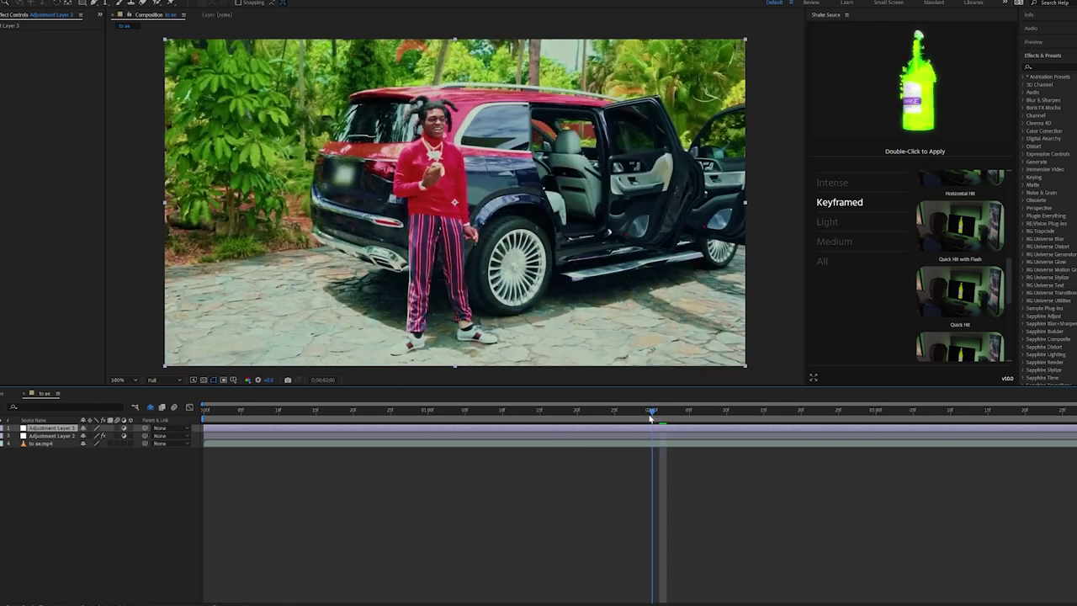
left_click_drag(656, 418, 660, 419)
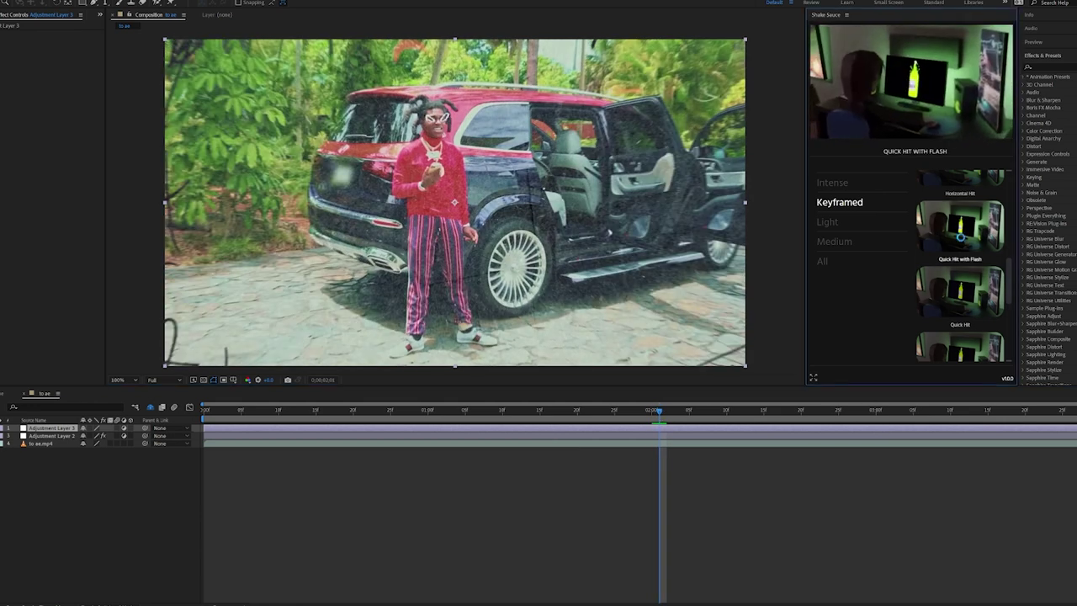
left_click(962, 241)
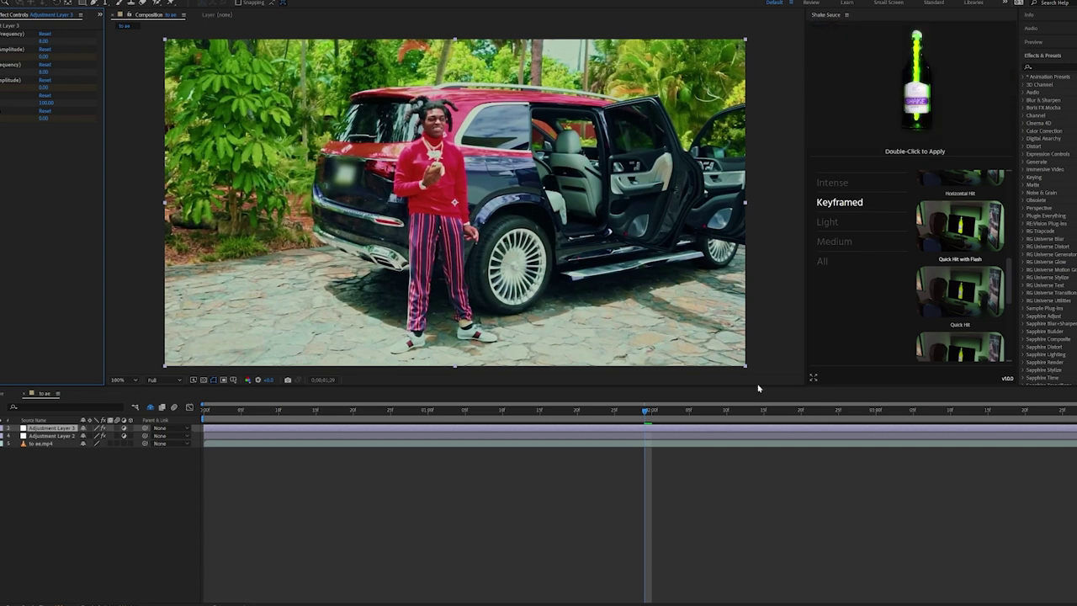
key("u")
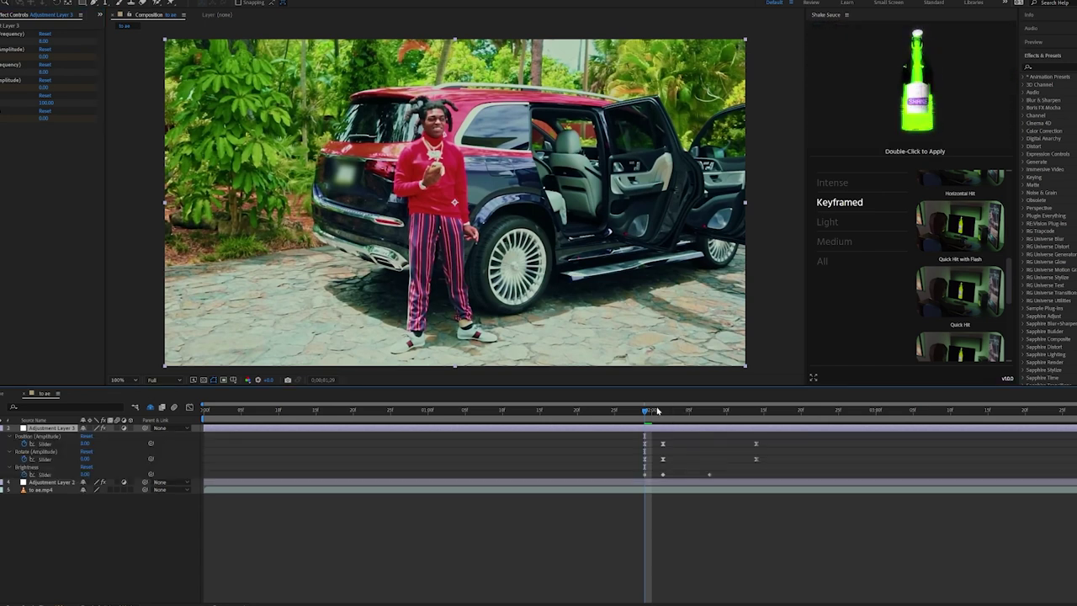
left_click_drag(657, 410, 592, 418)
key("space")
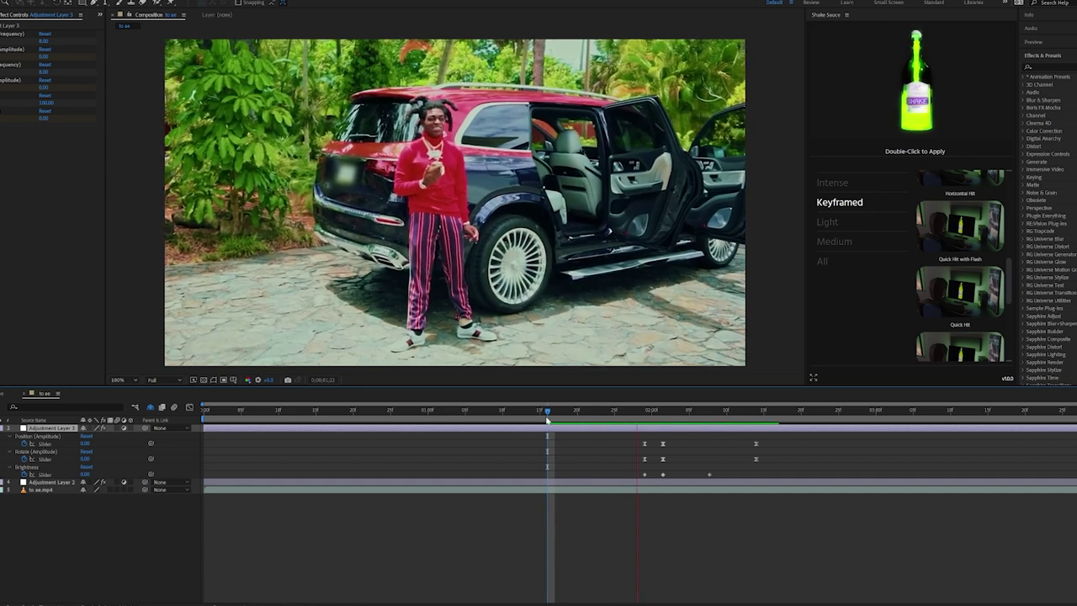
Add a third adjustment layer, apply the Hard Hit With Flash preset at about 0;00;03;05, and preview the composition.
right_click(24, 428)
mouse_move(42, 433)
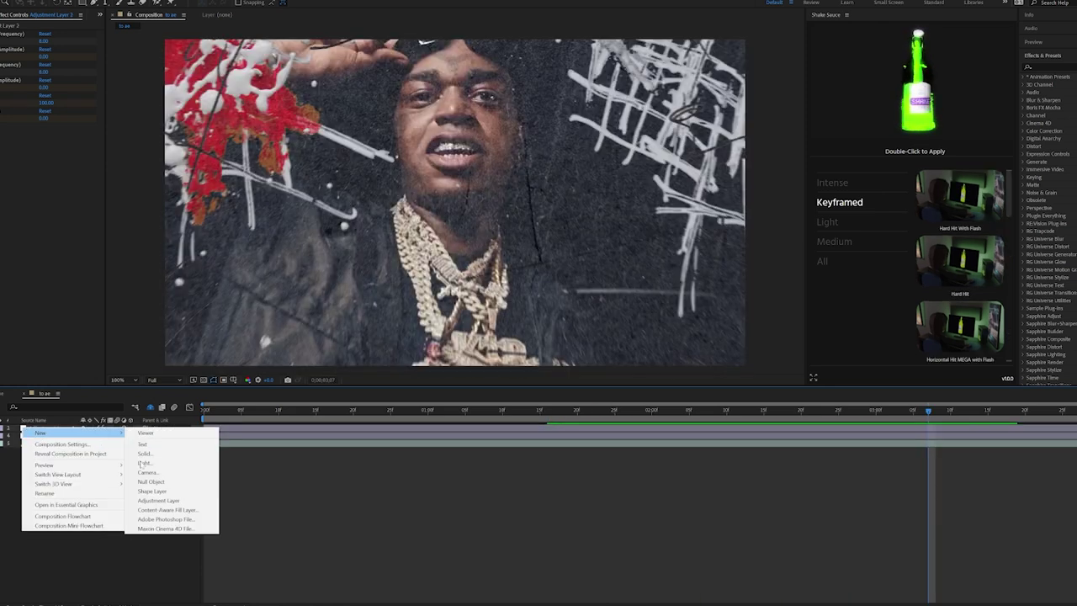
left_click(158, 501)
mouse_move(956, 199)
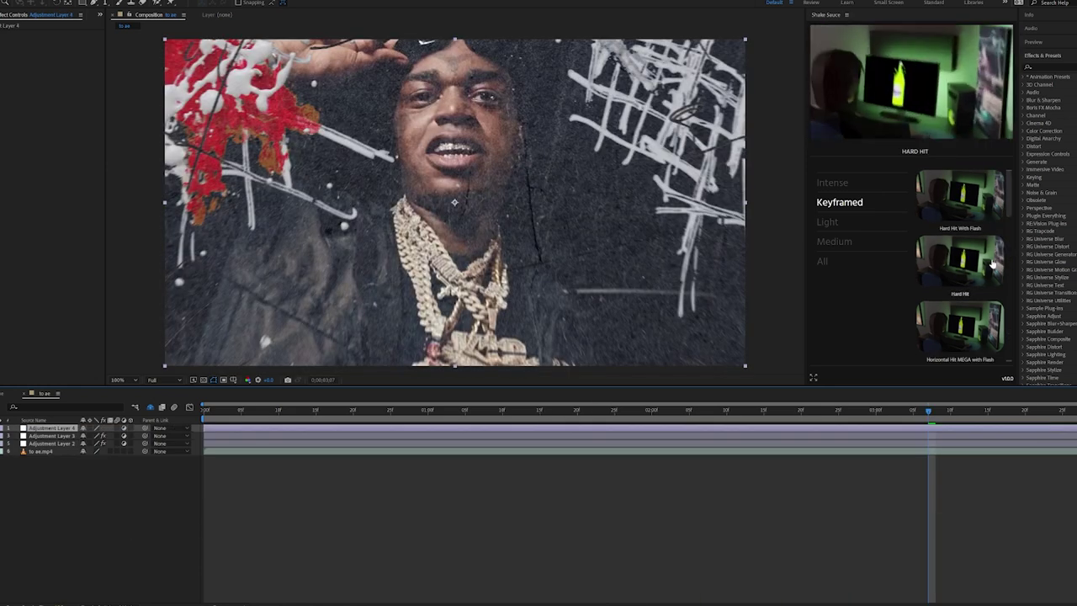
double_click(956, 195)
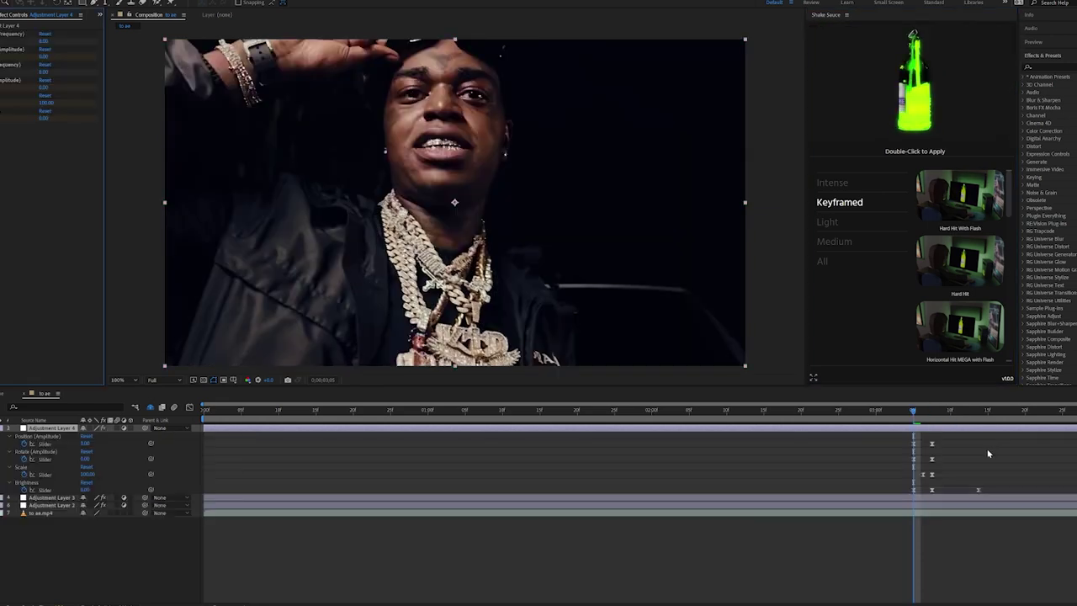
mouse_move(915, 412)
left_mouse_down()
mouse_move(925, 412)
mouse_move(908, 414)
left_mouse_up()
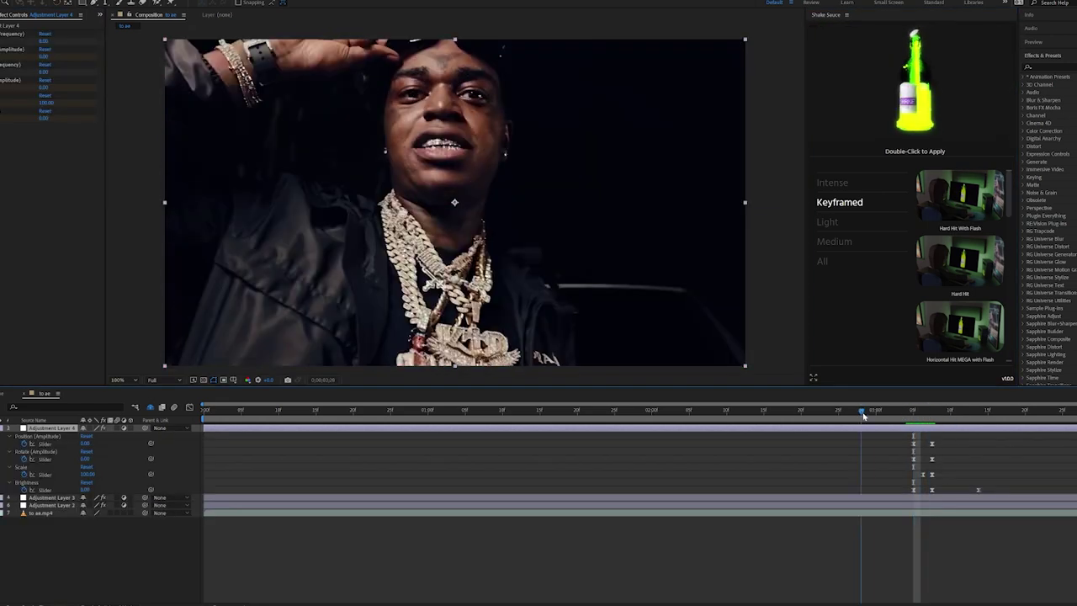
key("space")
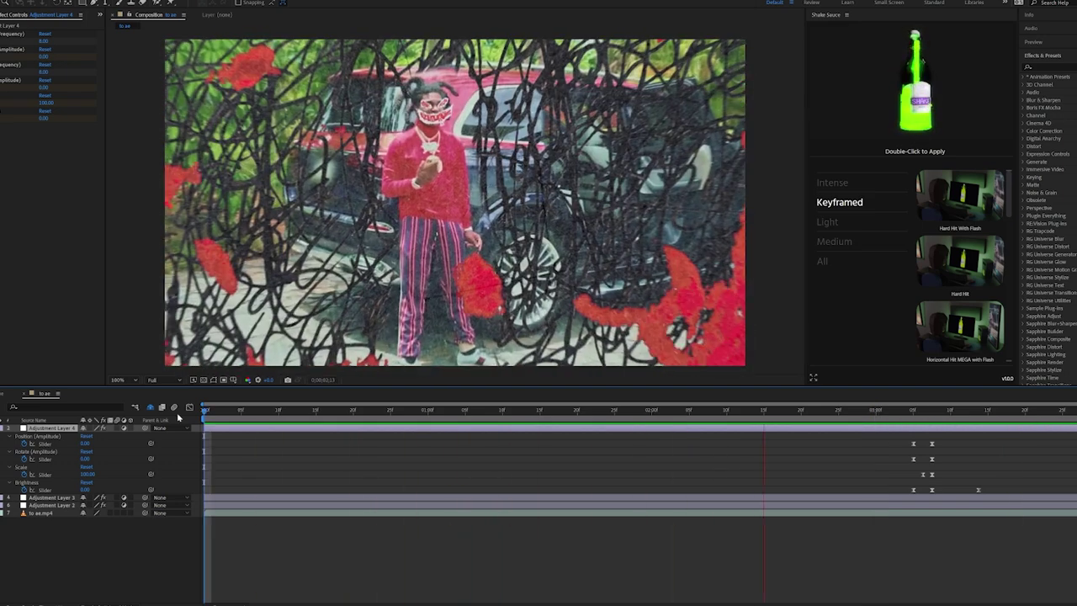
key("space")
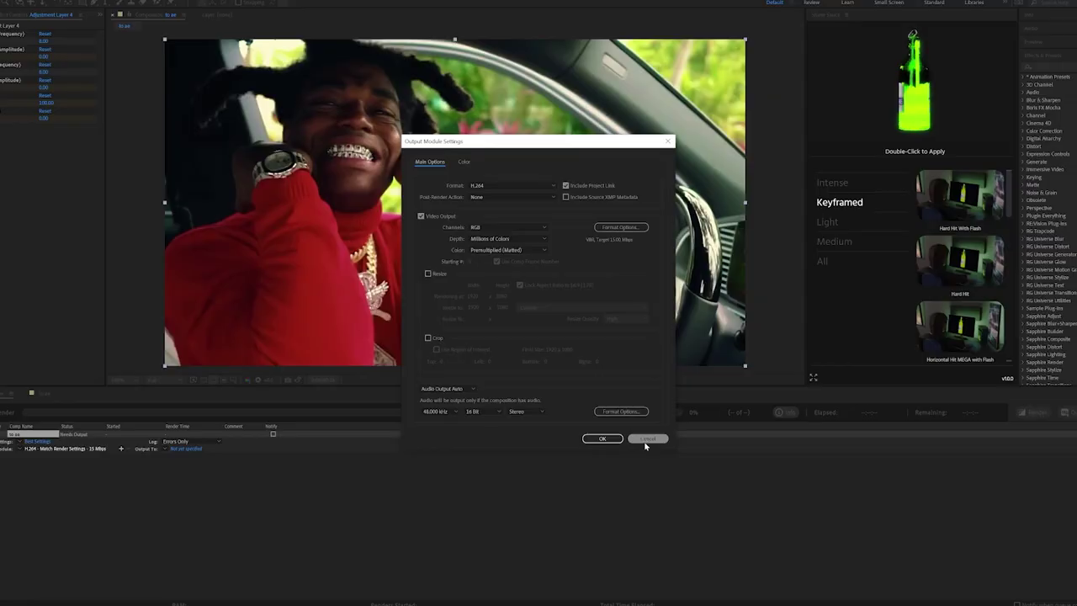
Leave the H.264 output module settings unchanged and open the output destination for the queued composition.
left_click(644, 438)
left_click(195, 450)
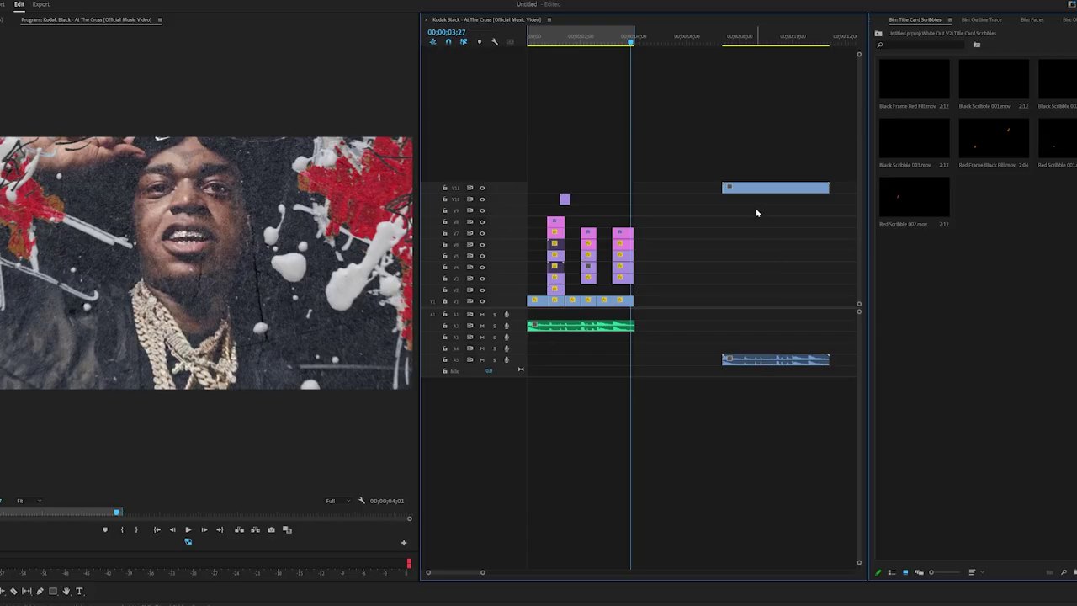
Switch to Premiere Pro, move the rendered clip's video to V1 and its audio to A1, and nest them.
left_click_drag(720, 299, 722, 300)
left_click_drag(720, 357, 721, 314)
right_click(715, 303)
left_click(740, 366)
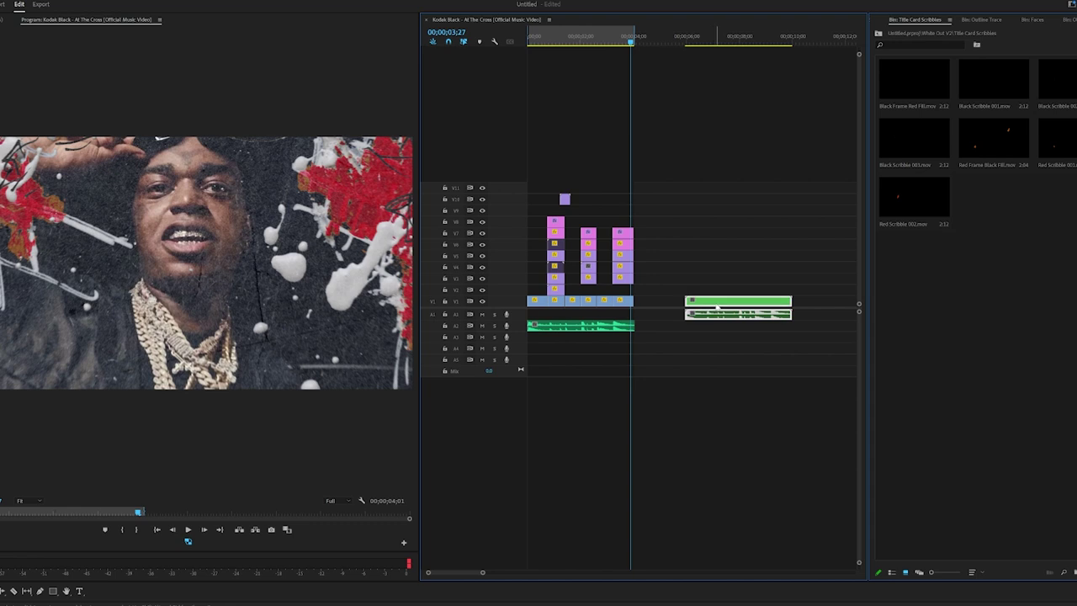
Open the nested sequence, play it back and return to its start.
double_click(714, 301)
left_click_drag(518, 41, 516, 42)
key("space")
key("space")
key("Home")
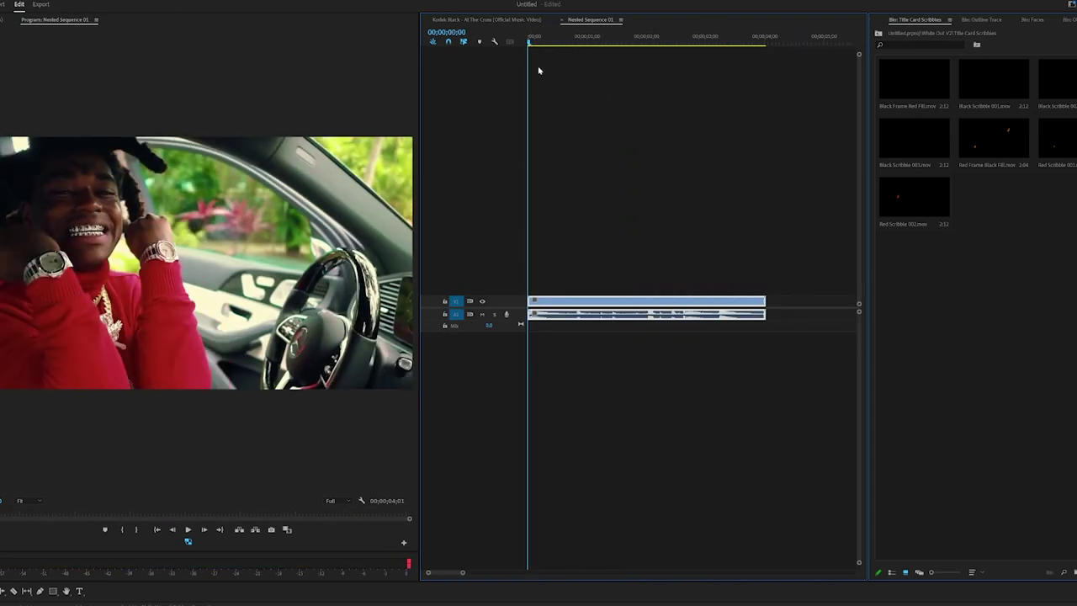
Place the ES_Paper Movement sound on A2 and an ES_Camera Shutter sound on A3 around 00;00;00;23, and play them back.
left_click_drag(538, 42, 570, 64)
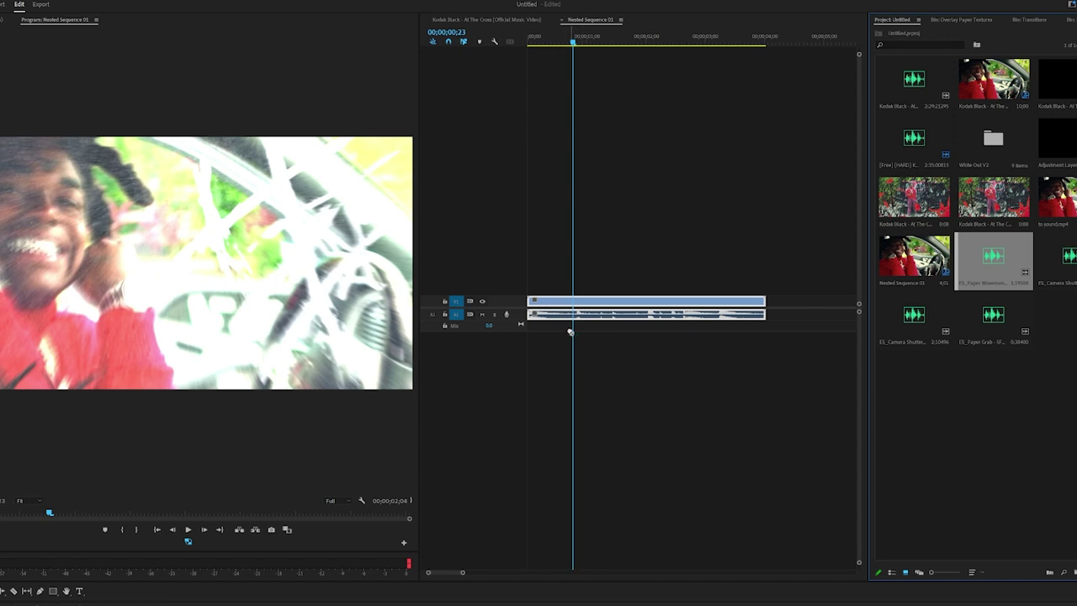
key("space")
left_click_drag(641, 334, 577, 339)
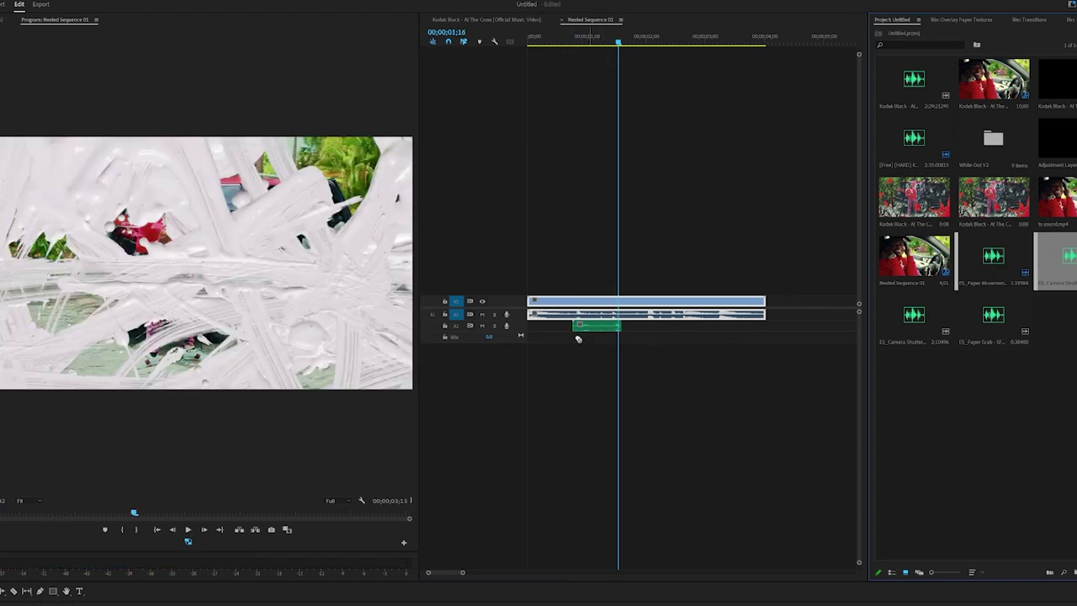
left_click(570, 39)
key("space")
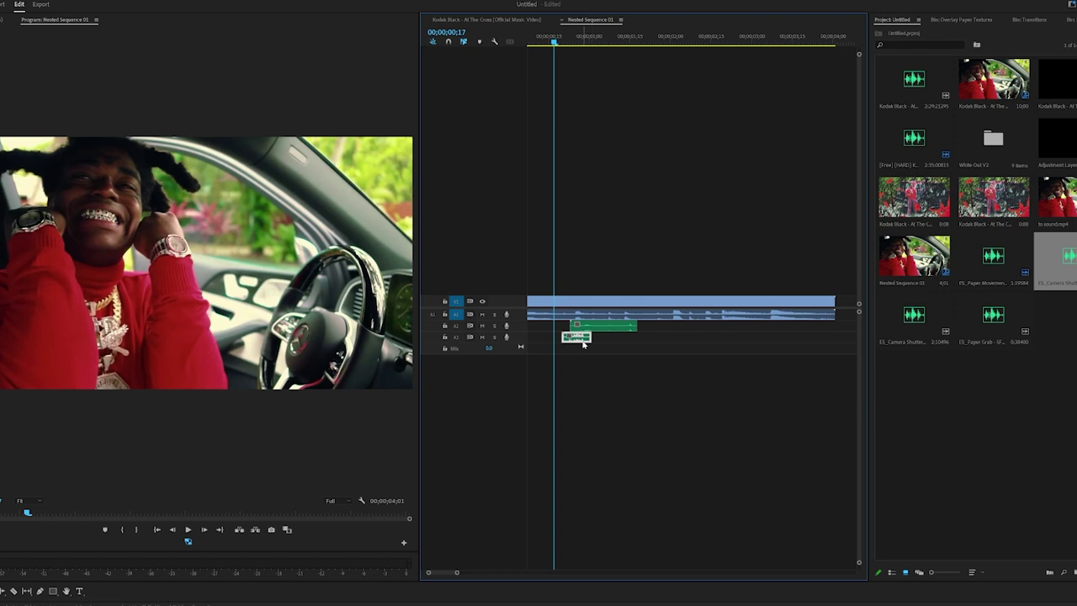
Adjust the audio gain of the camera shutter sound on A3 and play back the first hit.
right_click(583, 339)
left_click(617, 236)
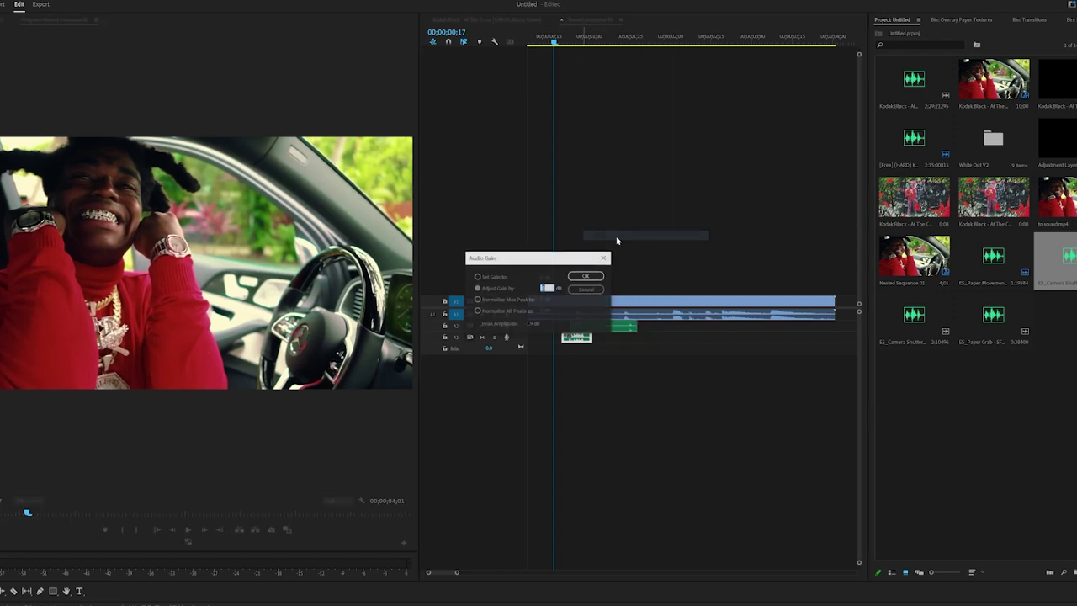
key("Return")
key("space")
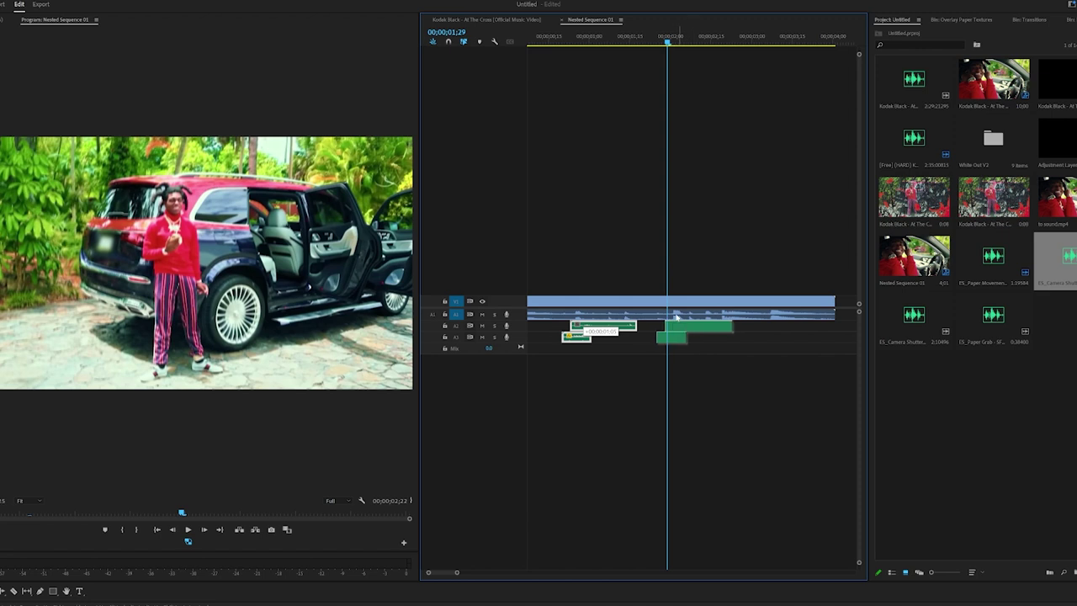
Duplicate the paper movement and camera shutter sounds to the second hit near 00;00;01;29 and play them back.
left_click(652, 42)
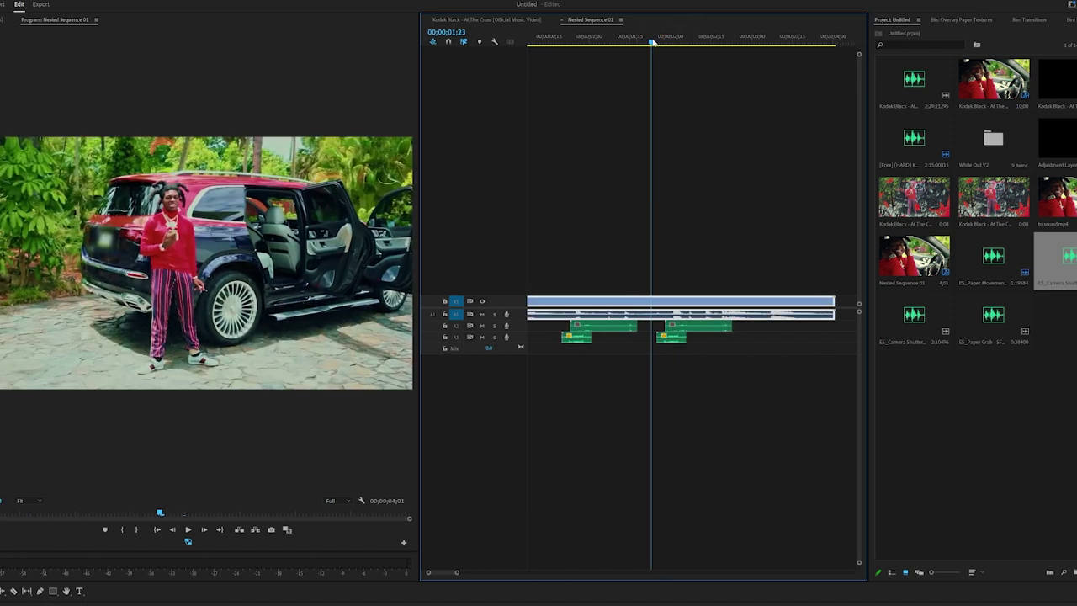
key("space")
left_click(638, 42)
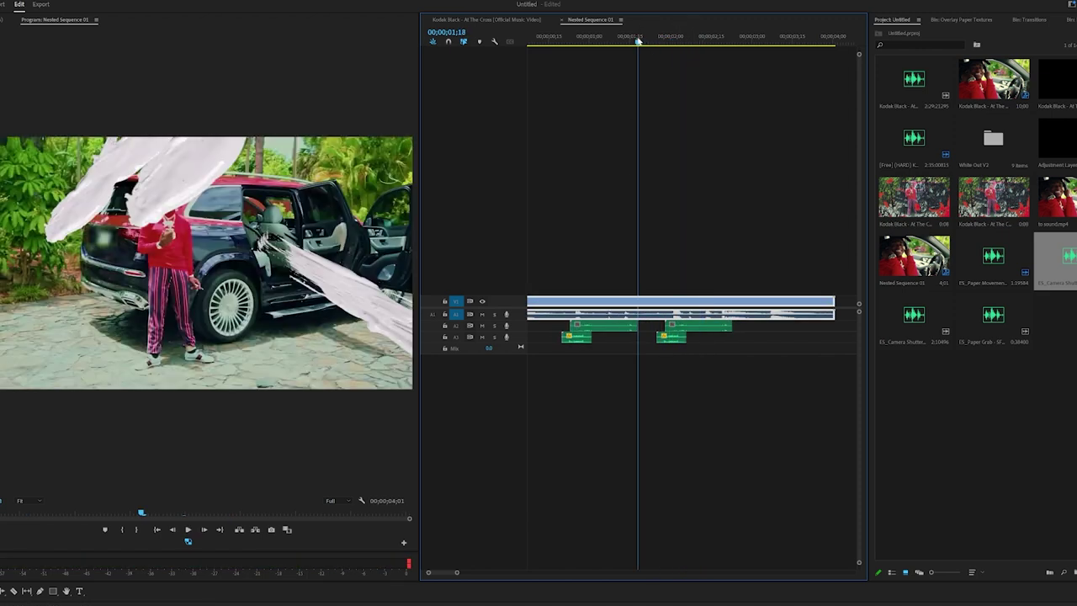
Place the ES_Paper Grab sound on A2 and the other ES_Camera Shutter sound on A3 at the third hit near 00;00;03;07.
left_click_drag(993, 315, 769, 345)
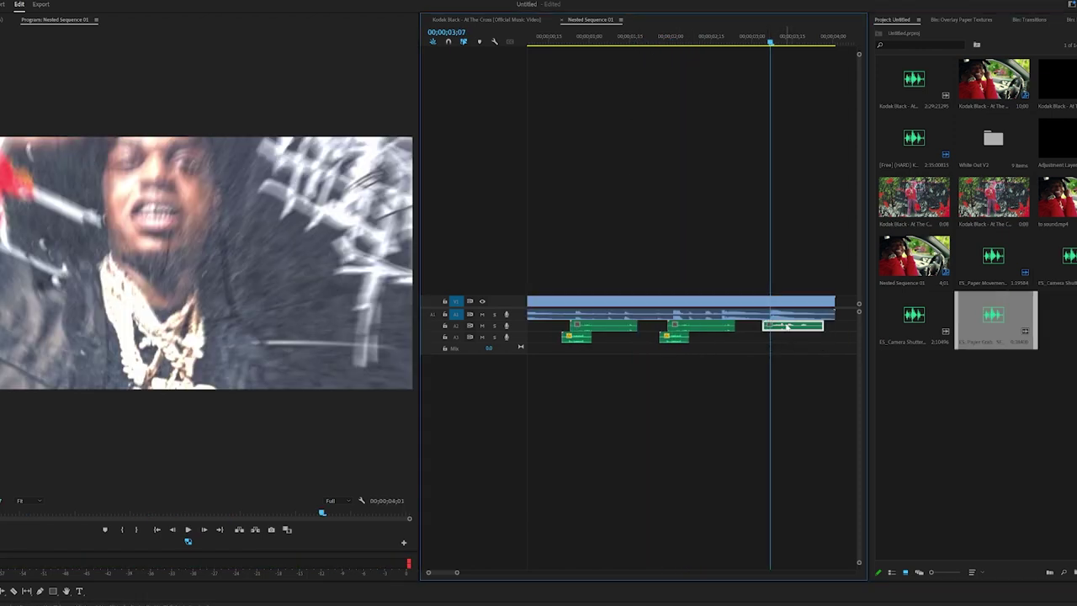
left_click(751, 37)
key("space")
left_click(761, 38)
left_click_drag(914, 316, 818, 338)
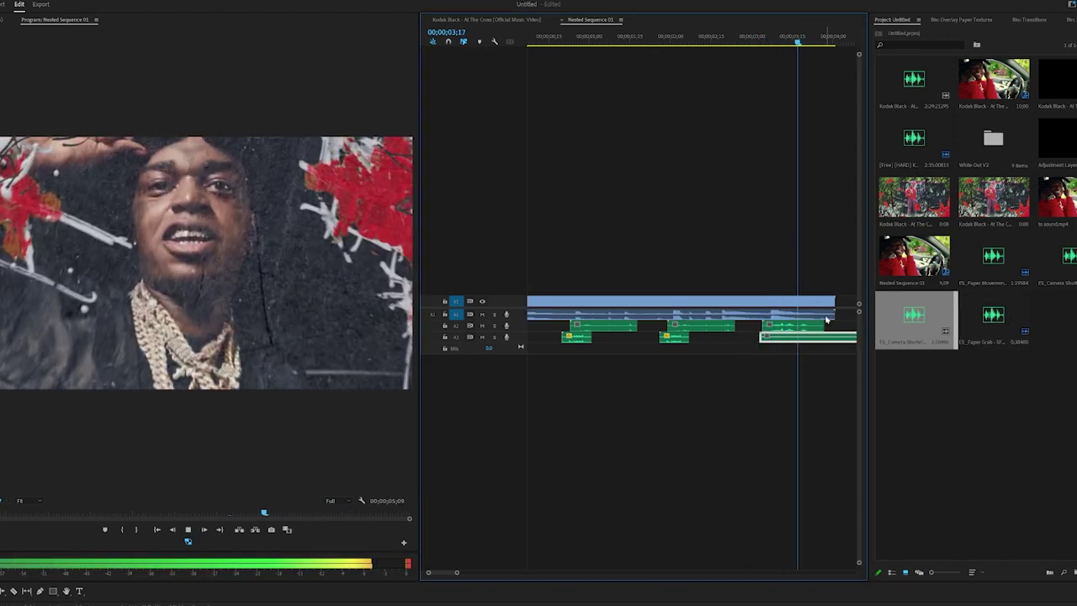
Swap the sound-effect pairs of the second and third hits on A2 and A3, and play back the sequence.
left_click_drag(725, 367, 689, 337)
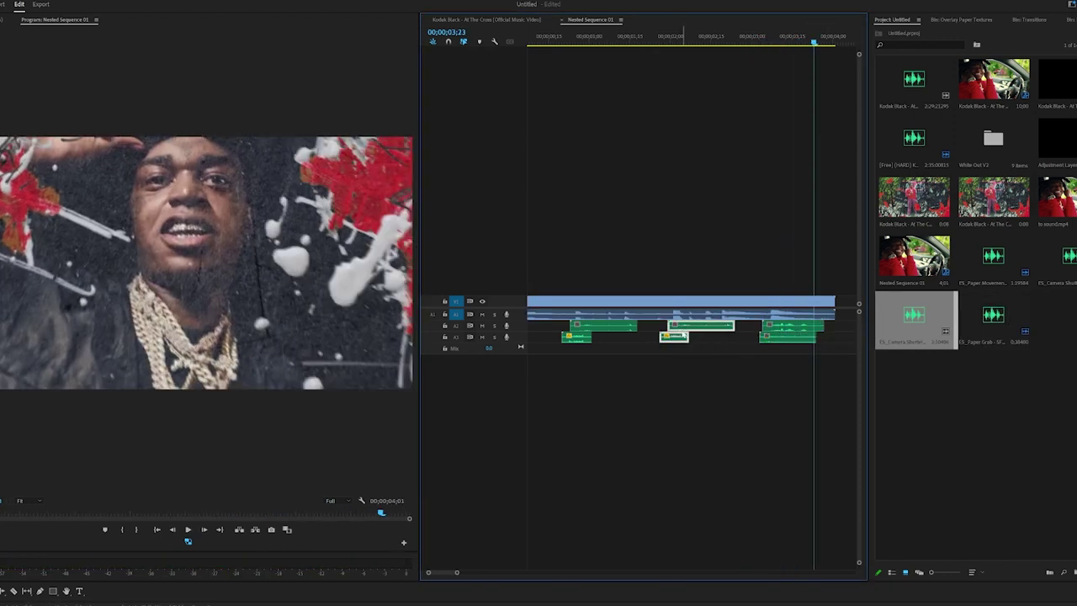
key("minus")
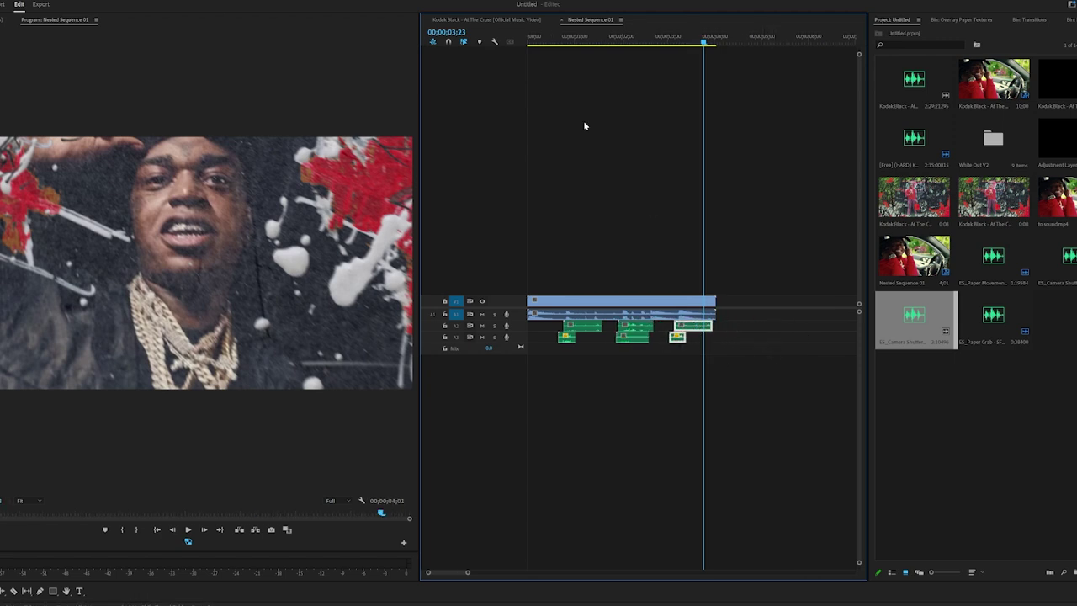
left_click(542, 38)
key("space")
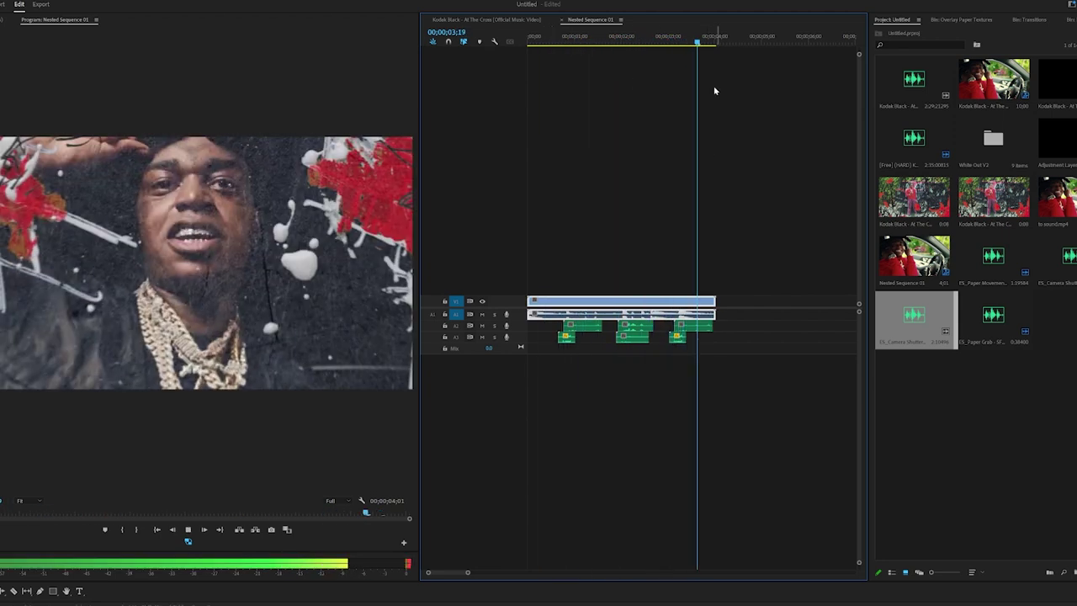
Select all the sound effects on A2 and A3 and adjust their audio gain together.
left_click_drag(742, 351, 572, 327)
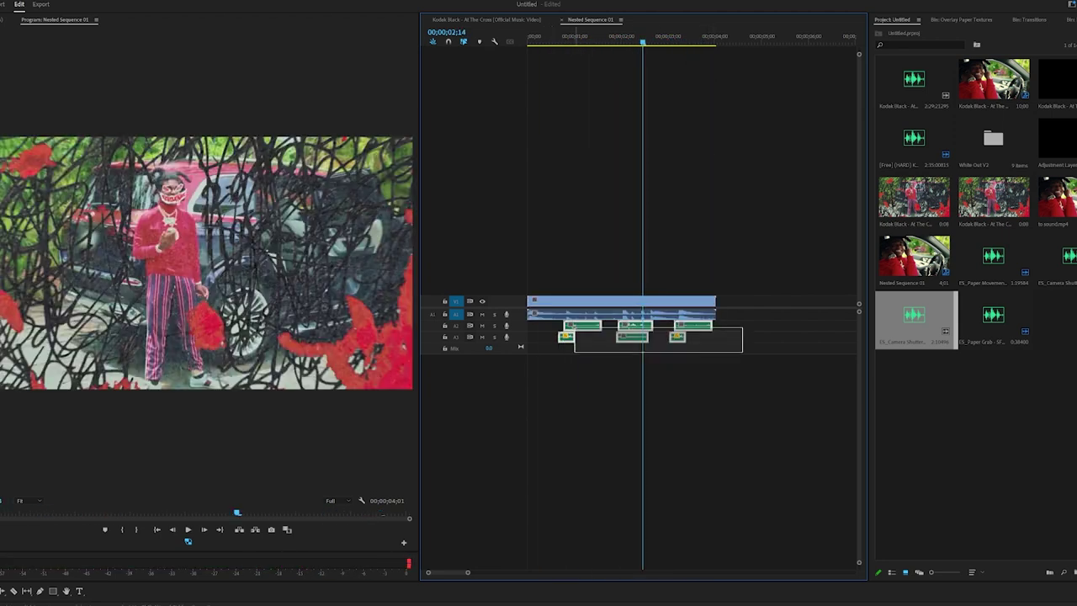
right_click(579, 327)
left_click(625, 234)
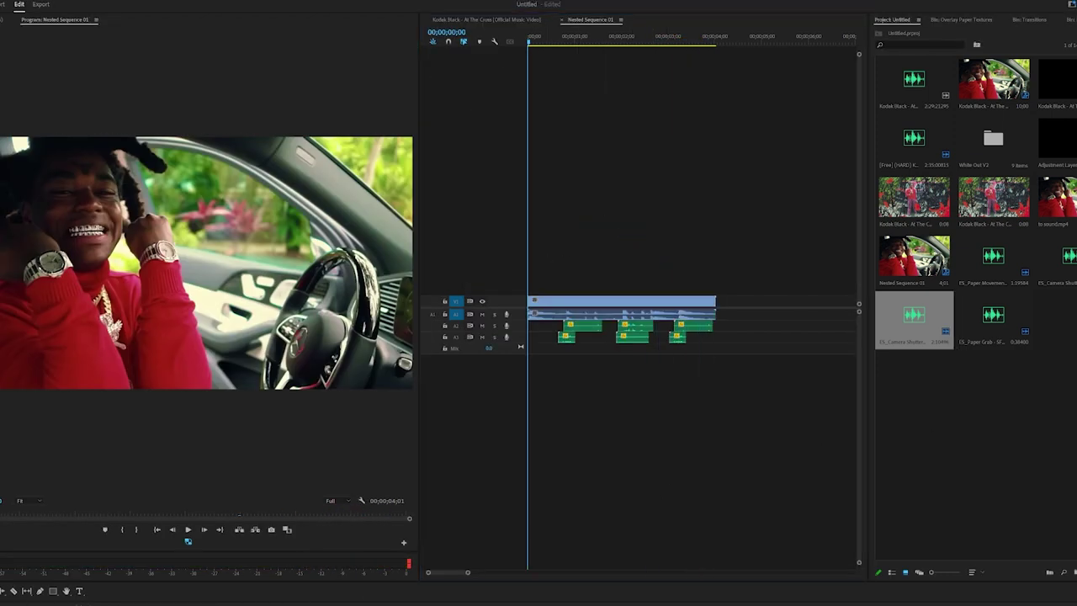
Import the THE BEST WOOSHES YOULL EVER USE folder and place WOOSH 11.wav on A4 at the sequence start.
left_click(138, 594)
scroll(253, 432, "down", 2)
left_click(245, 412)
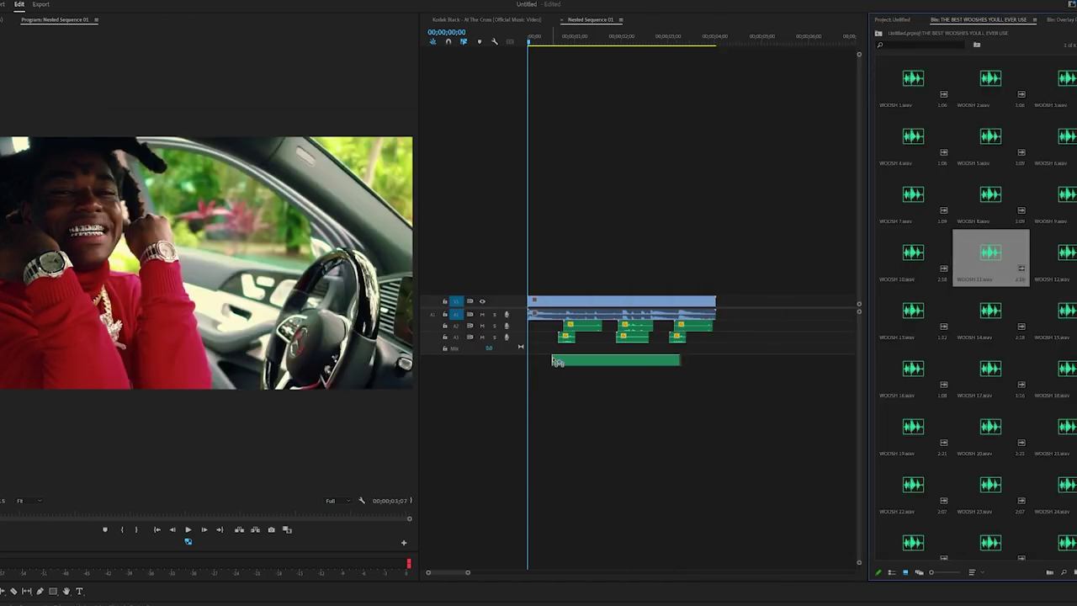
left_click_drag(555, 362, 531, 348)
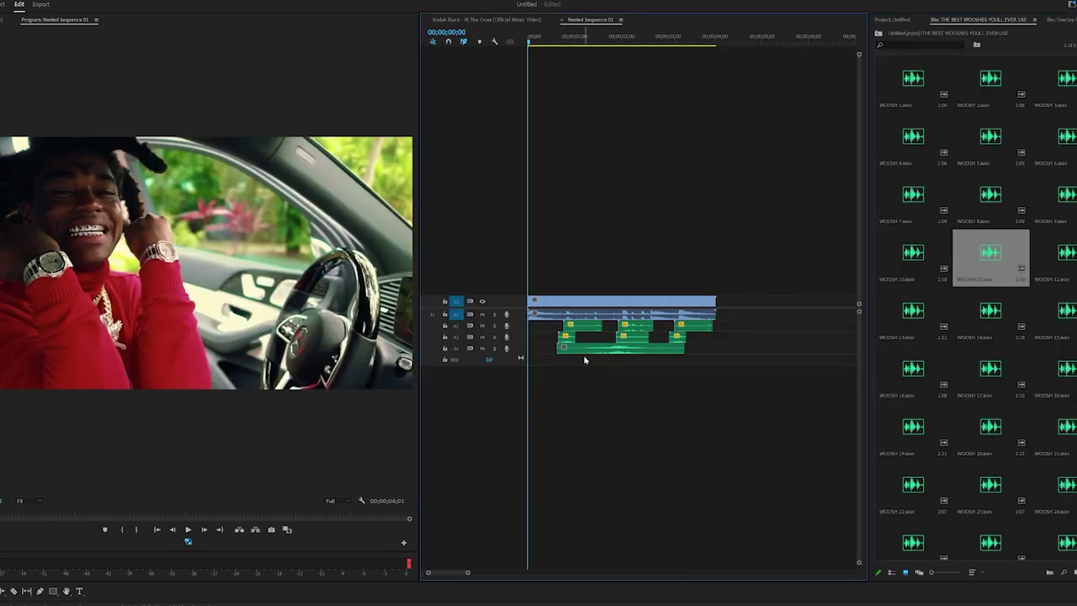
Play back the whoosh around the first hit and split its A4 clip at 00;00;01;05.
key("space")
left_click(568, 40)
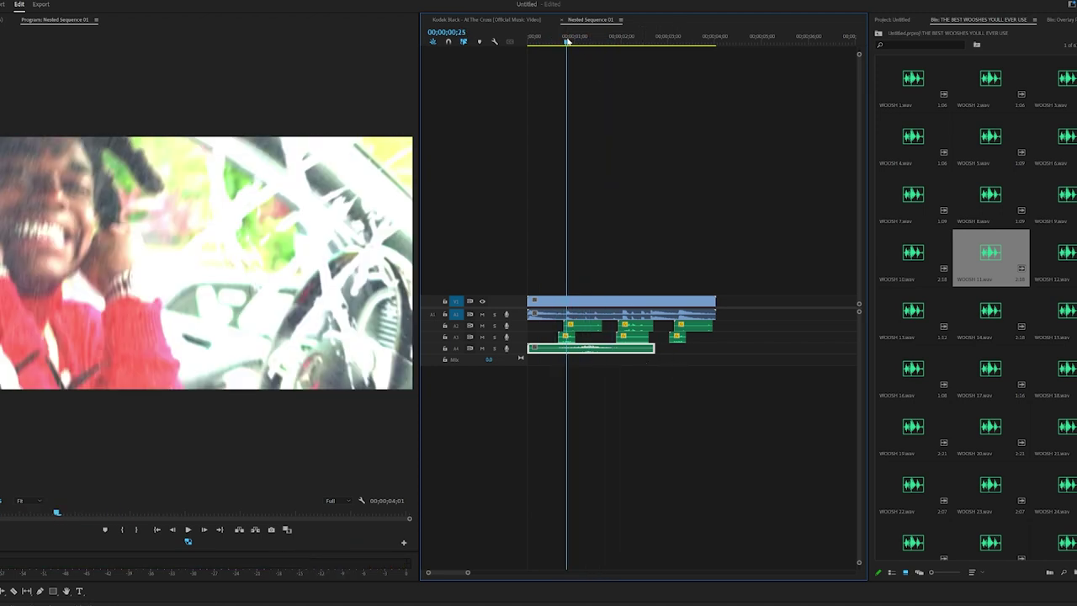
key("space")
left_click_drag(572, 40, 582, 40)
key("space")
left_click(582, 39)
key("ctrl+k")
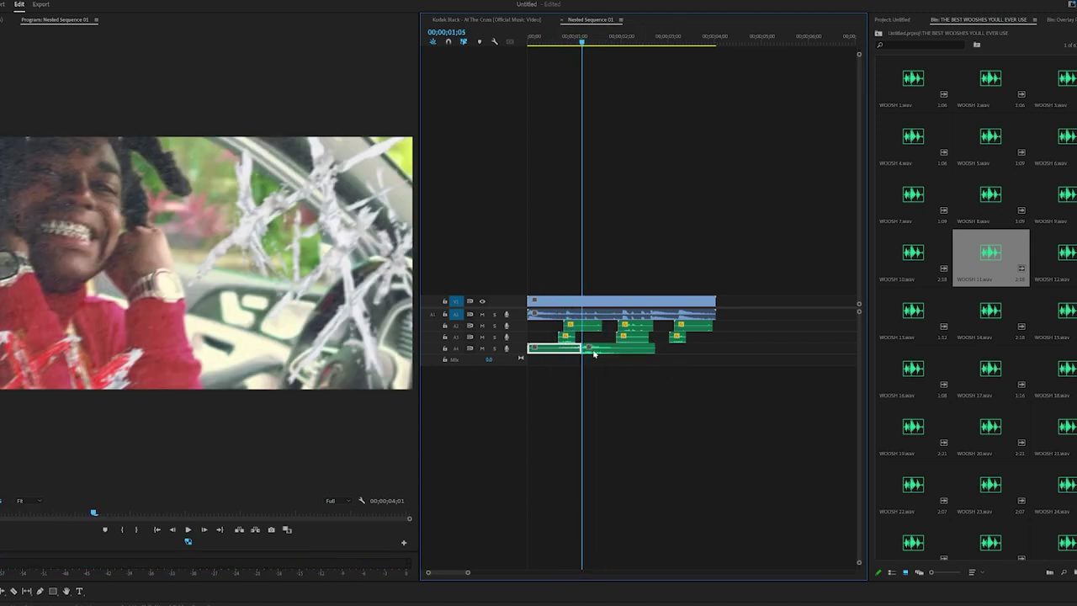
Delete the whoosh part before the cut, align the remaining A4 clip with the first camera shutter sound, and play it back.
left_click(546, 40)
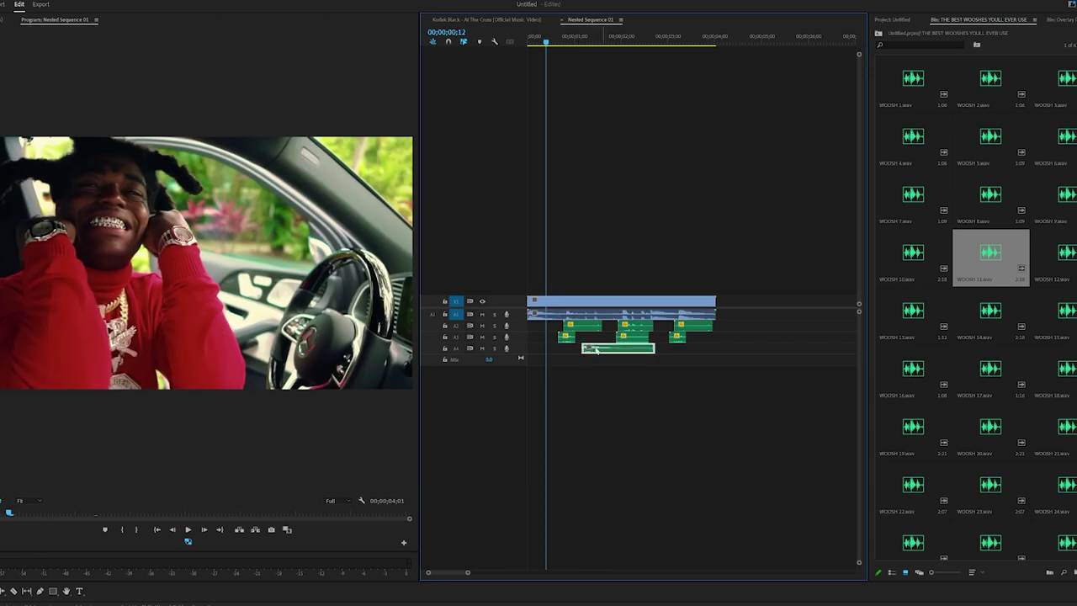
left_click_drag(578, 346, 580, 347)
key("space")
left_click(539, 39)
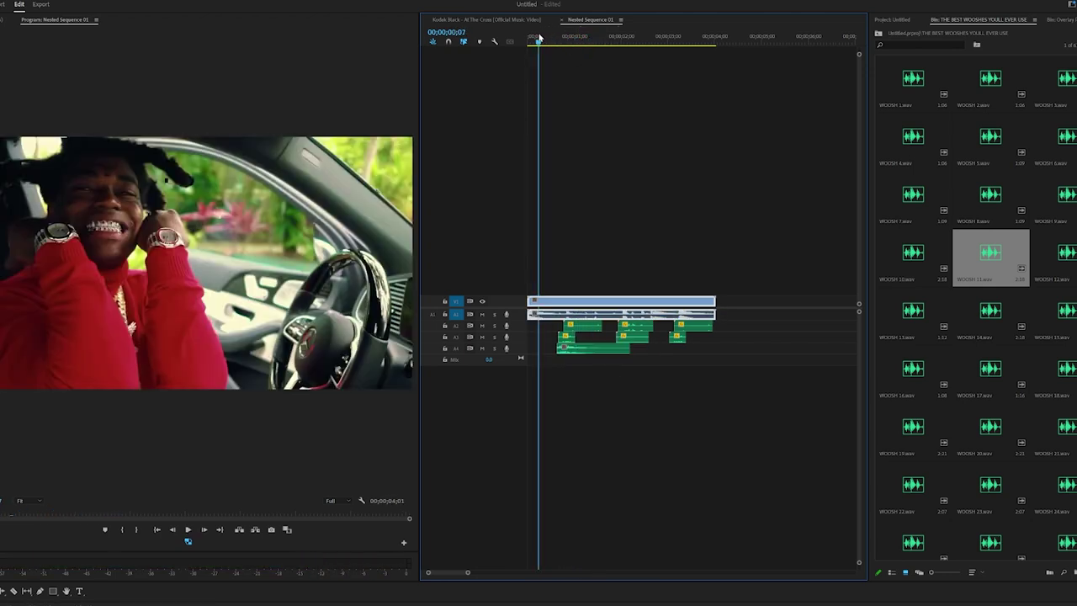
Adjust the audio gain of the whoosh clip on A4 and play back the first hit.
key("space")
left_click(547, 39)
key("space")
right_click(581, 350)
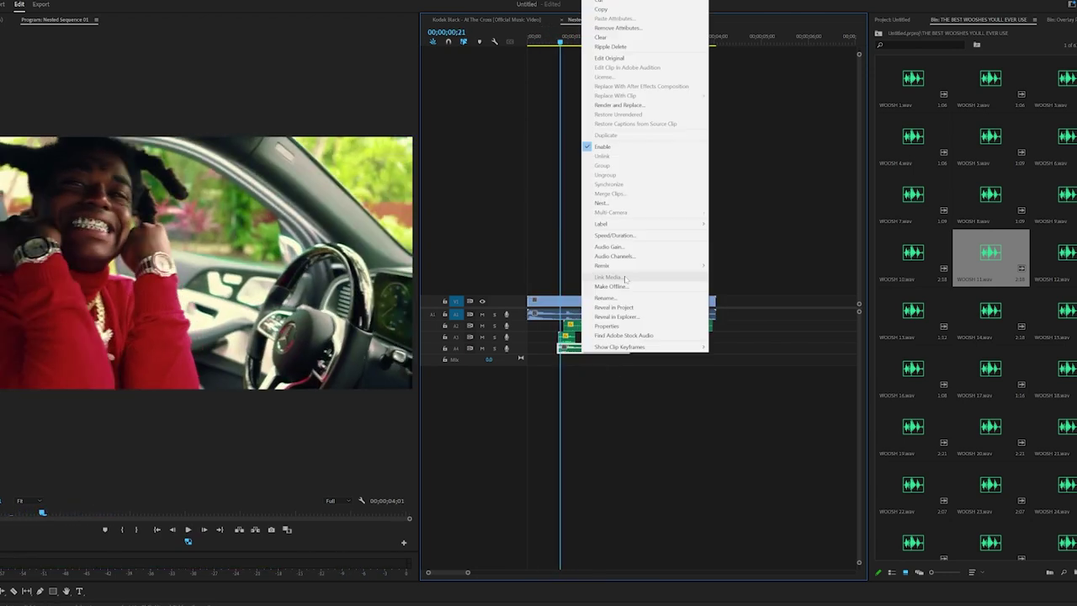
left_click(623, 255)
left_click(658, 447)
right_click(587, 347)
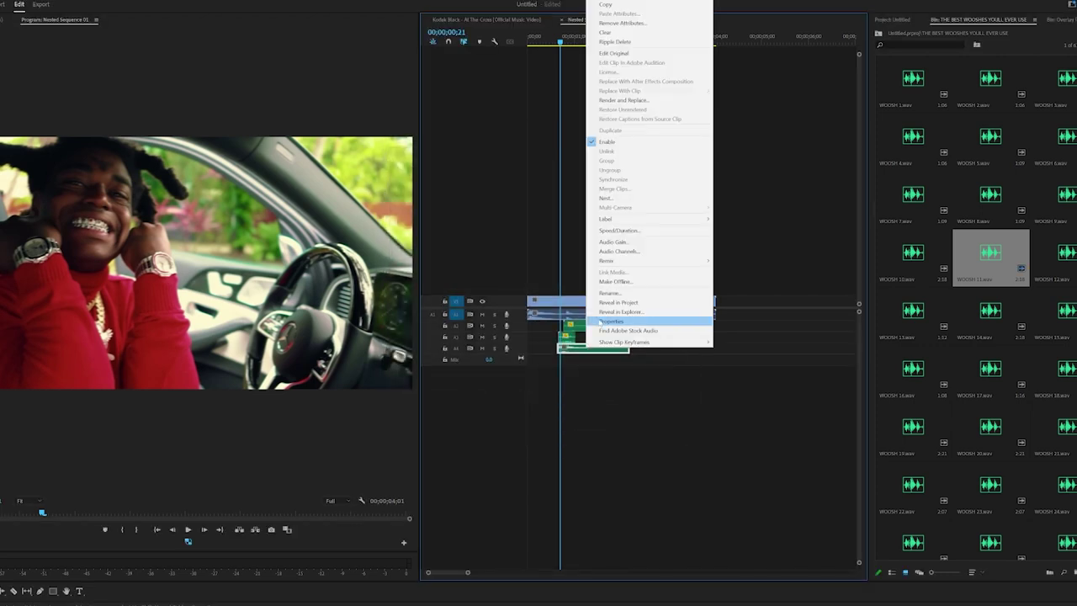
left_click(619, 242)
key("Return")
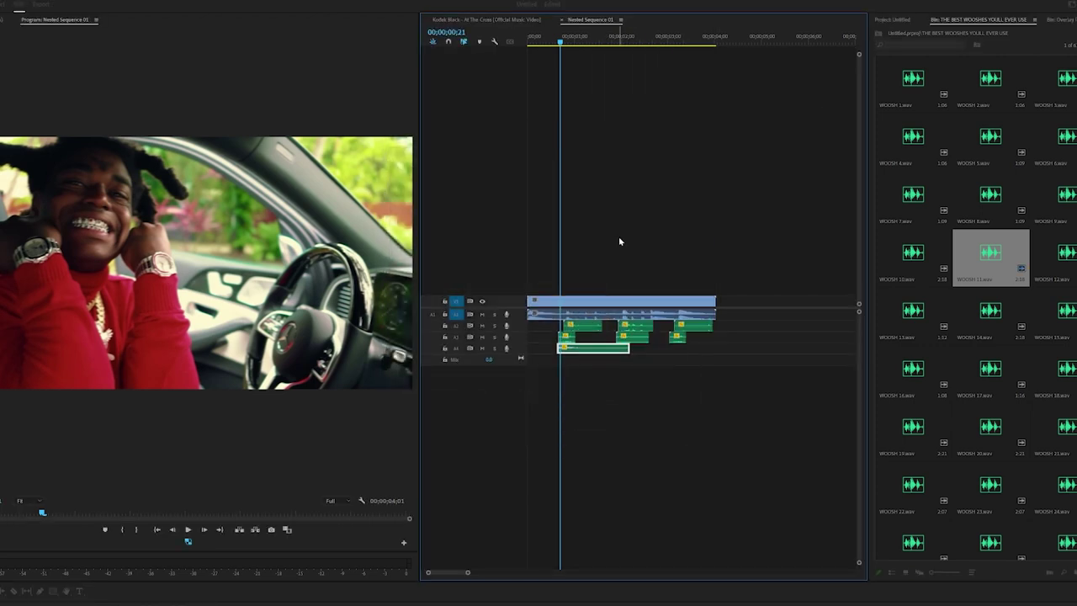
left_click(547, 40)
key("space")
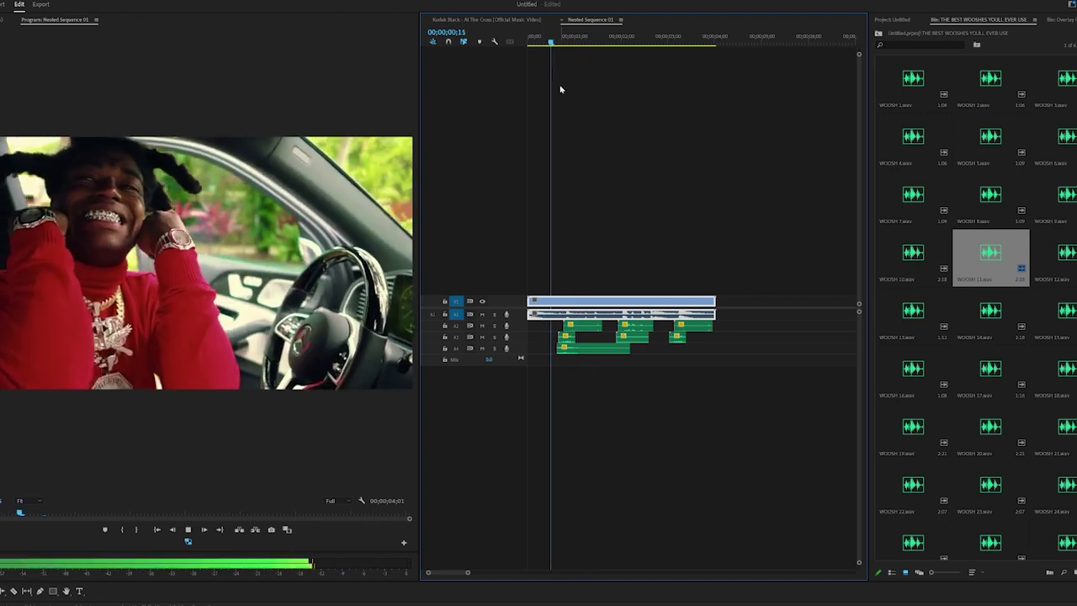
Try WOOSH 20.wav on A5 around the second hit at 00;00;02;00 and play it back.
left_click(623, 37)
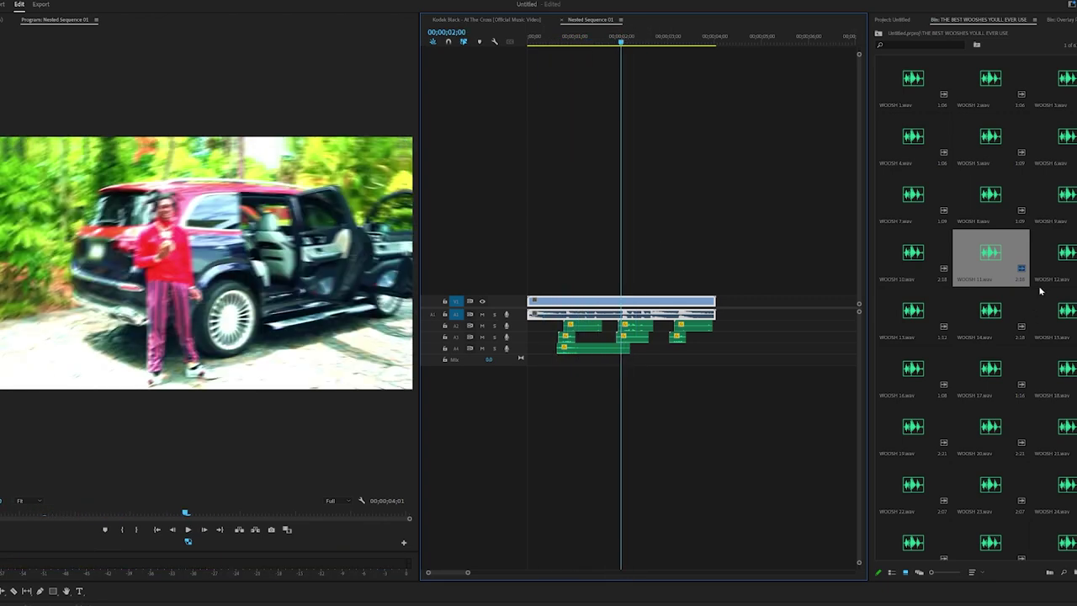
left_click(1030, 258)
left_click(990, 367)
left_click_drag(990, 426, 575, 420)
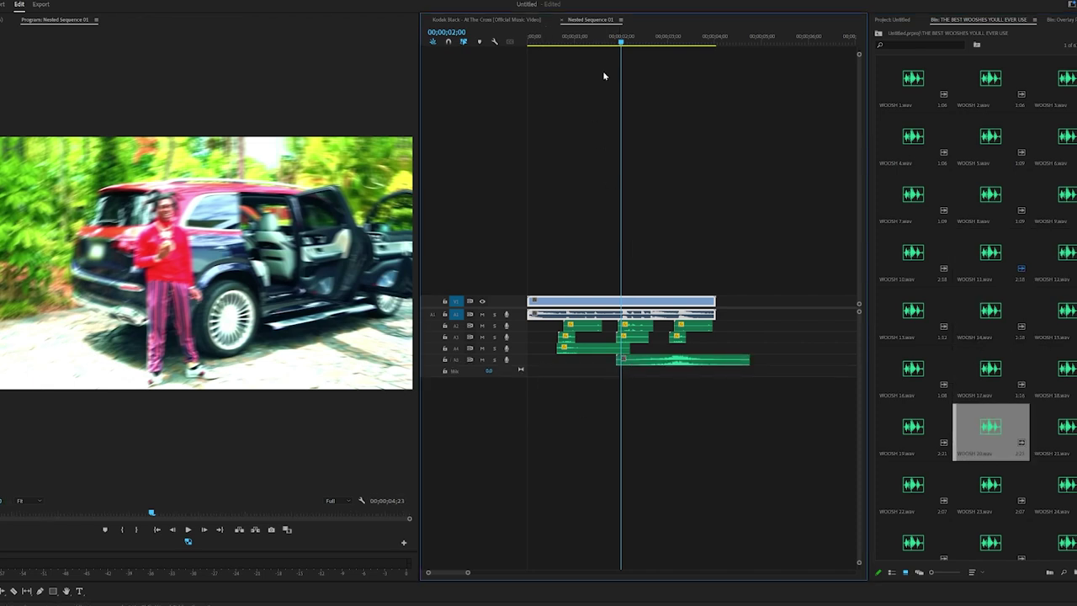
left_click(596, 37)
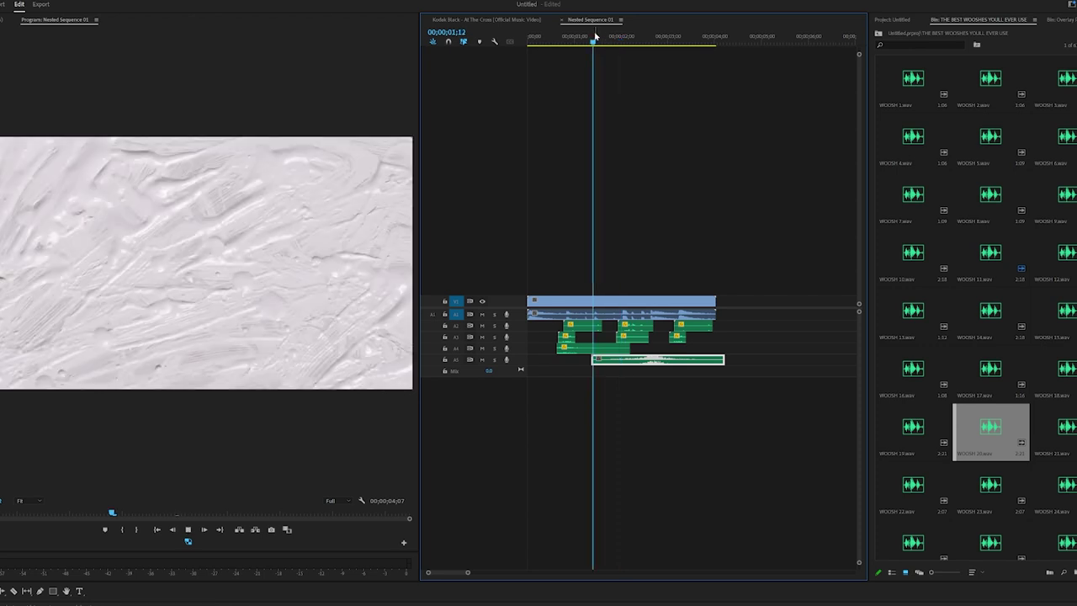
key("space")
key("space")
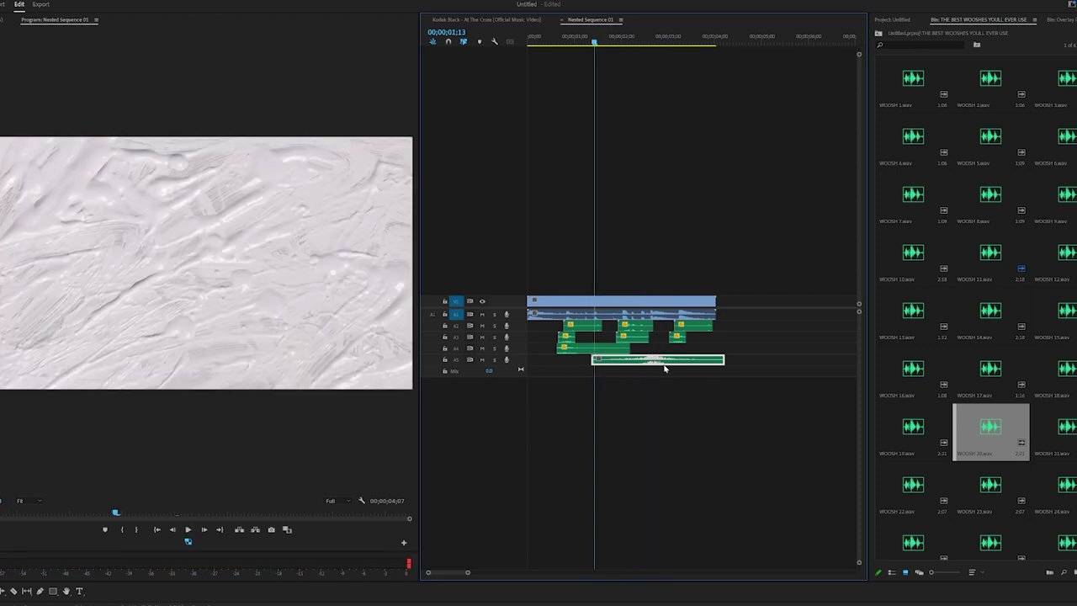
Position WOOSH 35.wav on A5 over the second hit and adjust its audio gain.
left_click_drag(636, 360, 637, 360)
key("space")
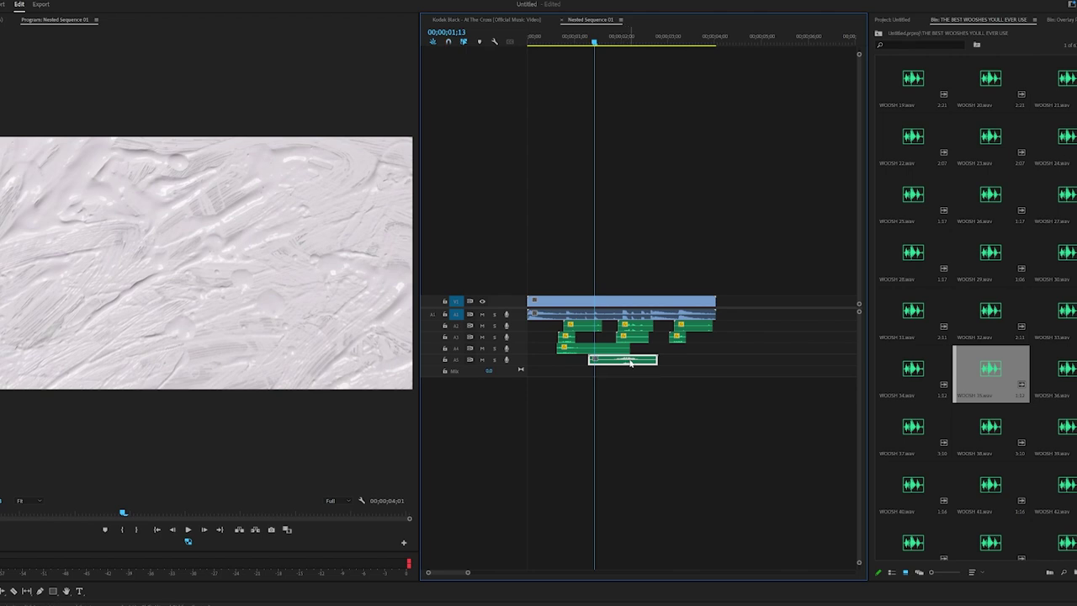
right_click(630, 362)
left_click(683, 256)
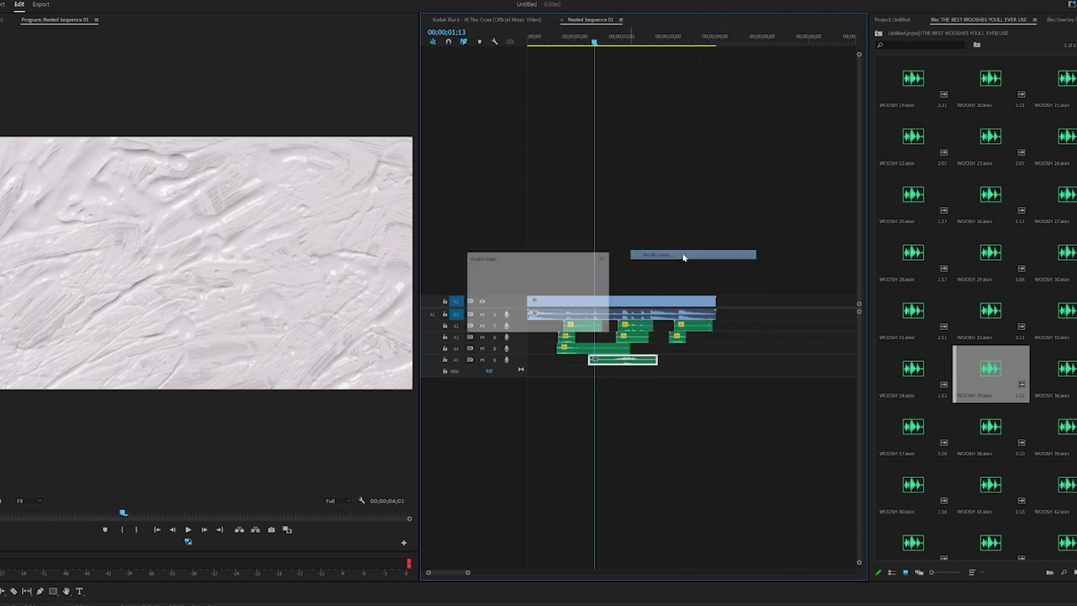
key("Return")
key("space")
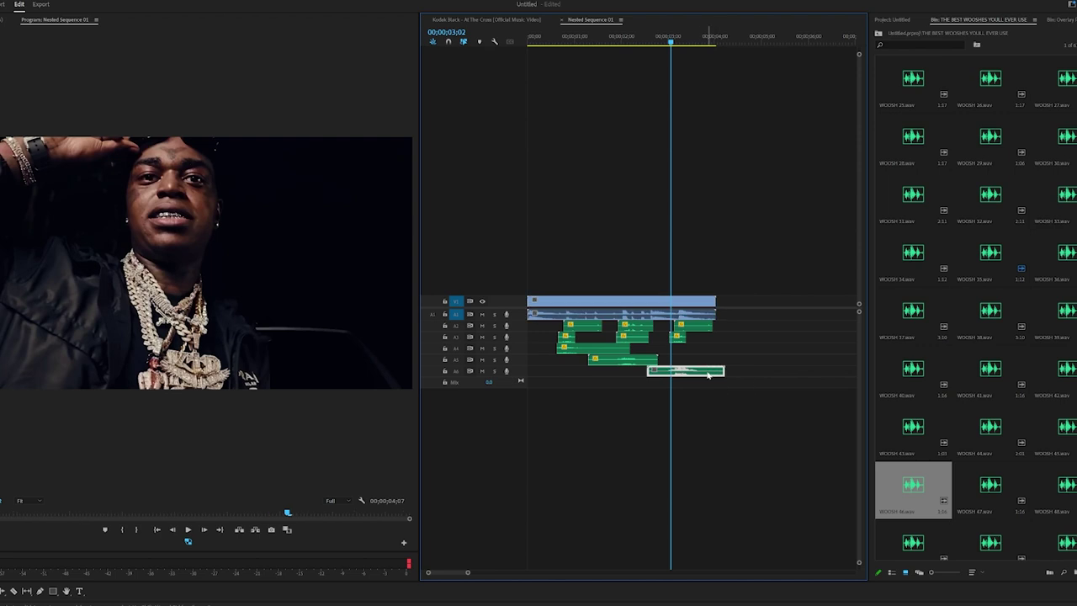
Play back the third hit with WOOSH 46.wav on A6 and adjust that clip's audio gain.
left_click(650, 40)
key("space")
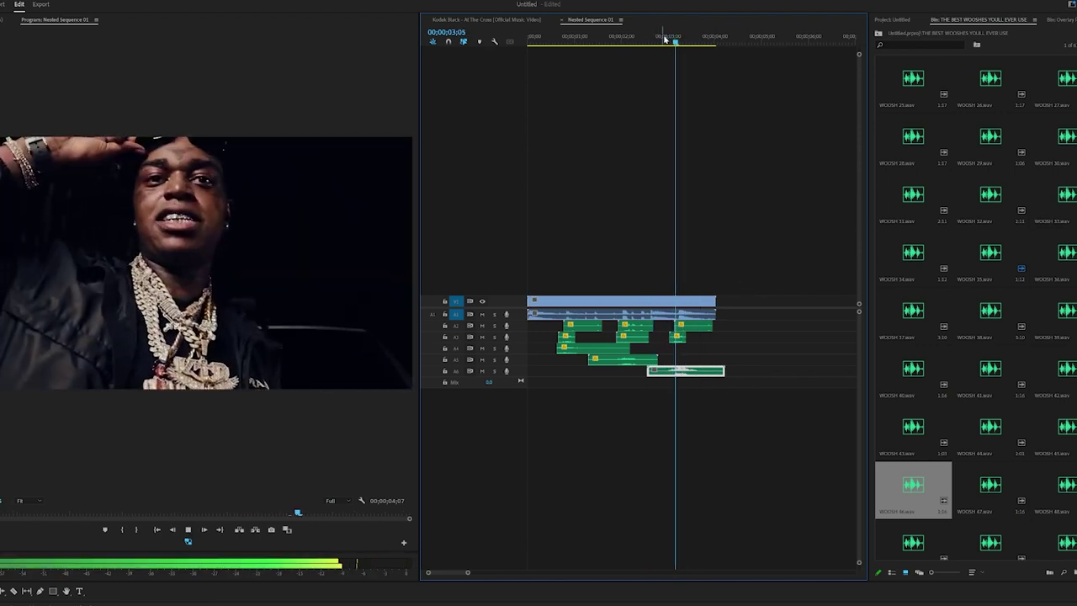
left_click(664, 39)
right_click(708, 367)
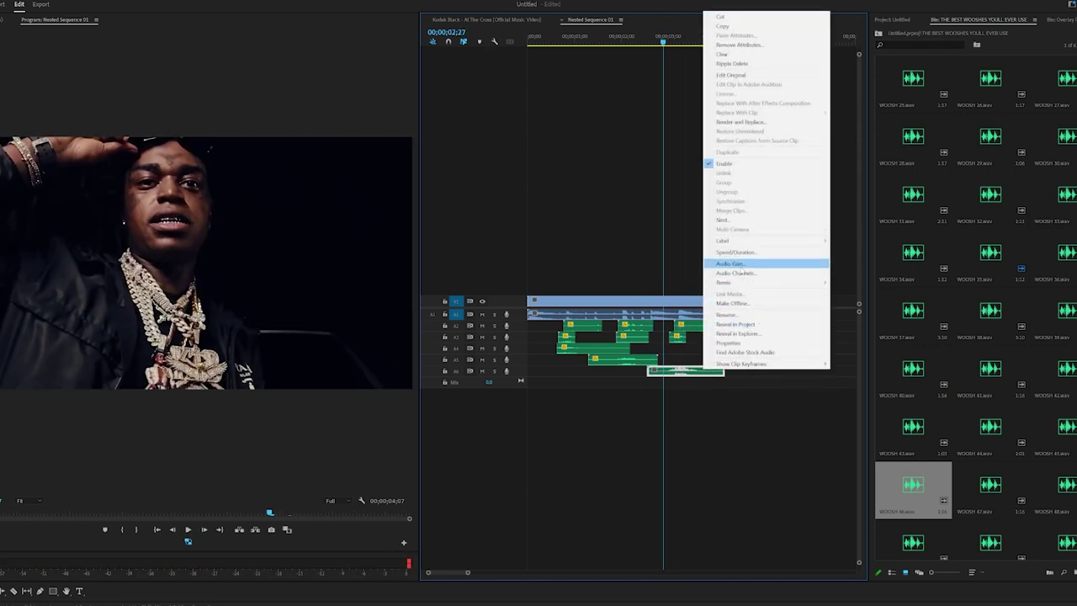
left_click(740, 263)
key("Return")
key("space")
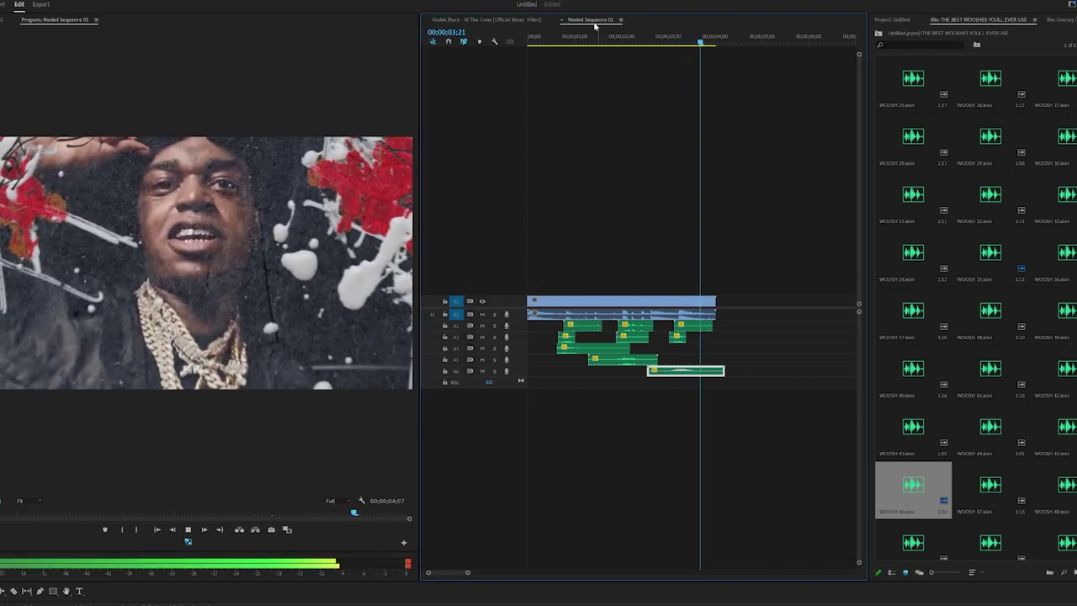
Select all the sound effects on A2 through A6 and play back the nested sequence from the start.
left_click_drag(584, 38, 528, 40)
left_click_drag(774, 443, 585, 337)
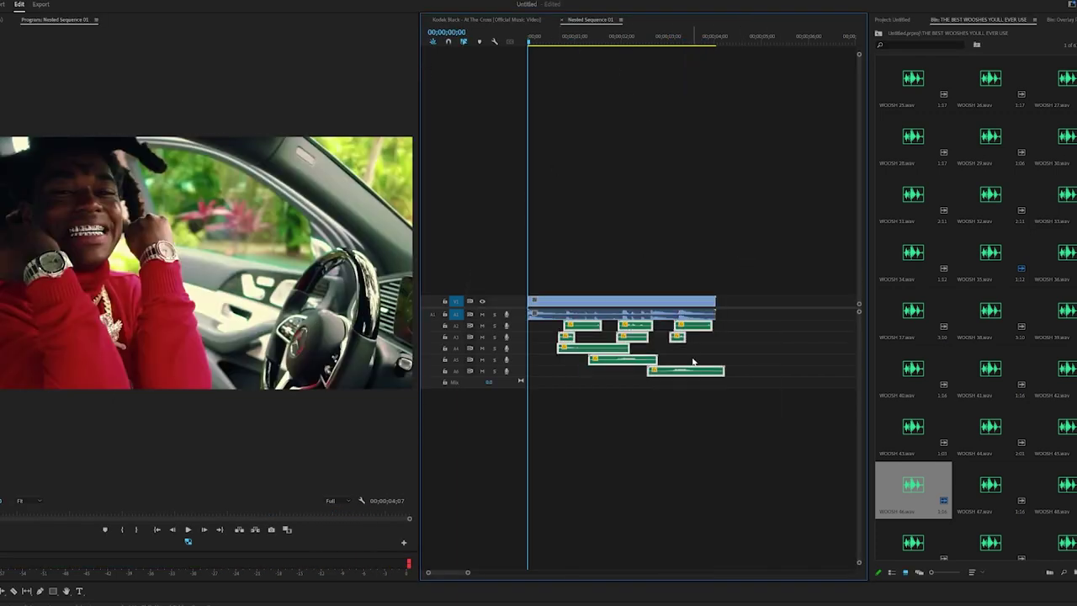
key("space")
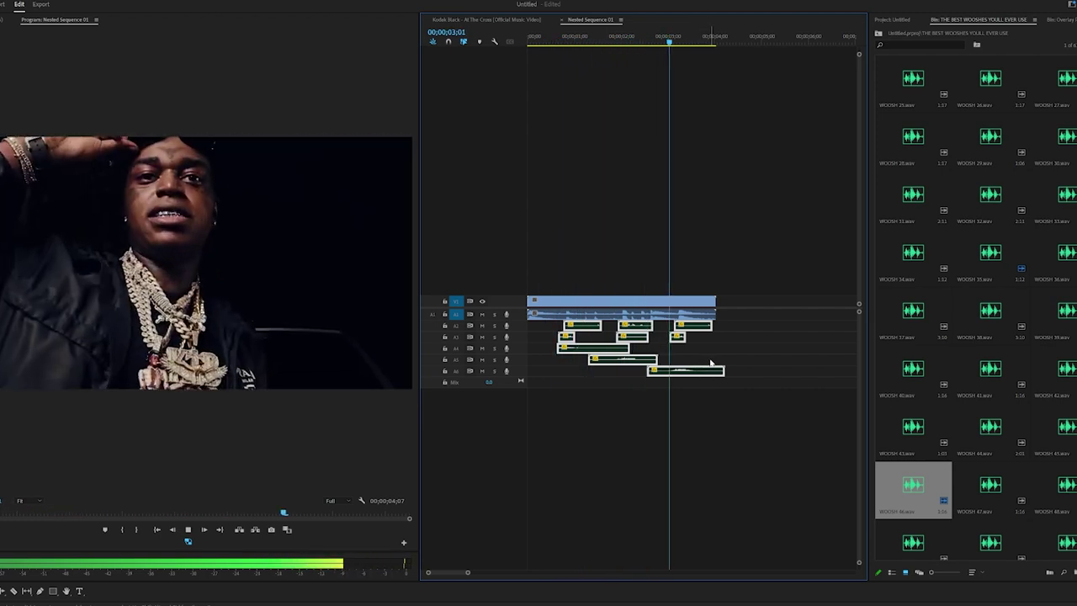
left_click_drag(576, 39, 505, 48)
key("Home")
left_click_drag(733, 428, 563, 327)
key("space")
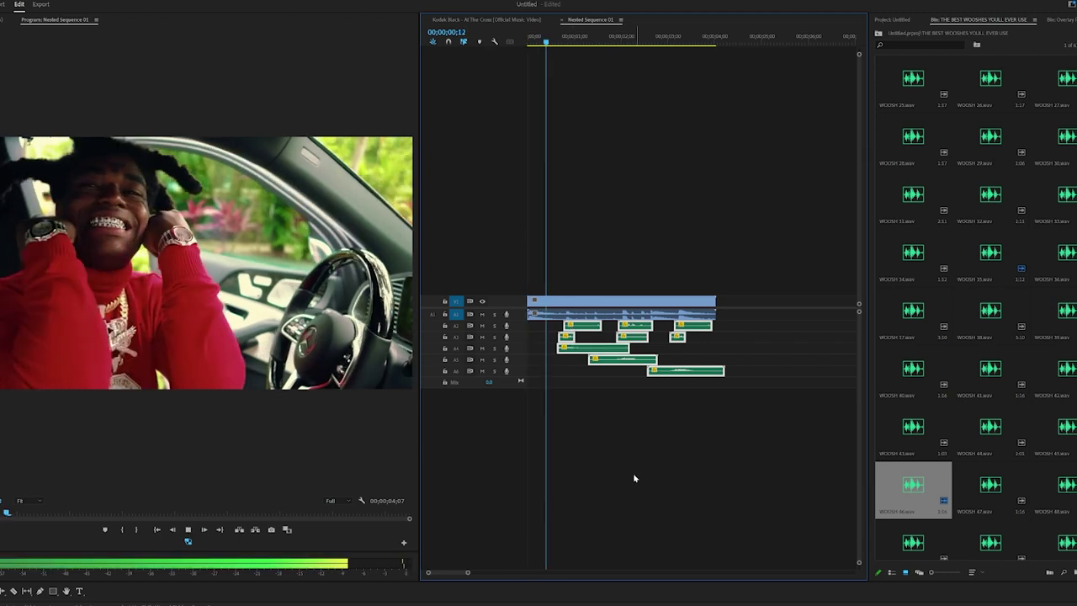